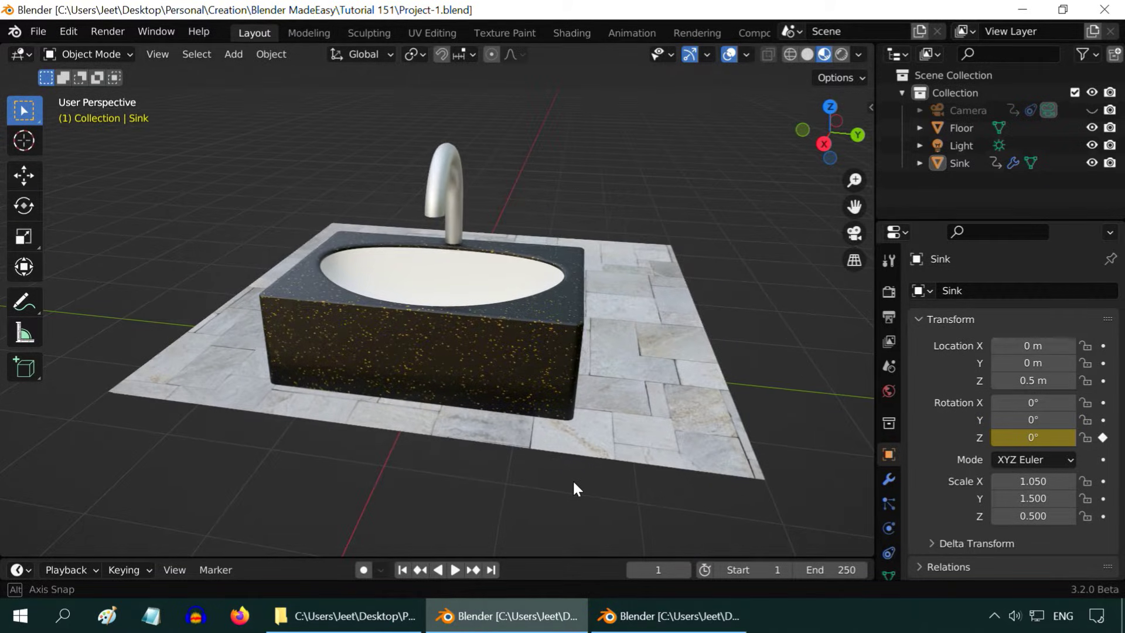
# - Look over the Project-2, Tutorial 151 folder and Project-1 windows, ending on Project-2's cube scene
pyautogui.click(668, 615)
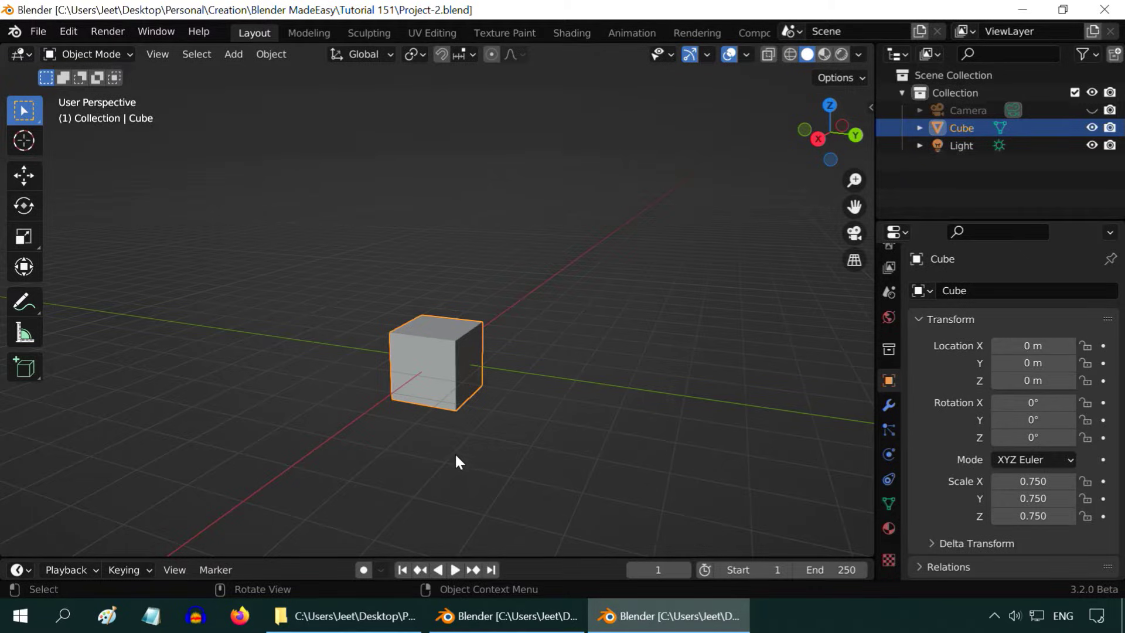
pyautogui.click(352, 615)
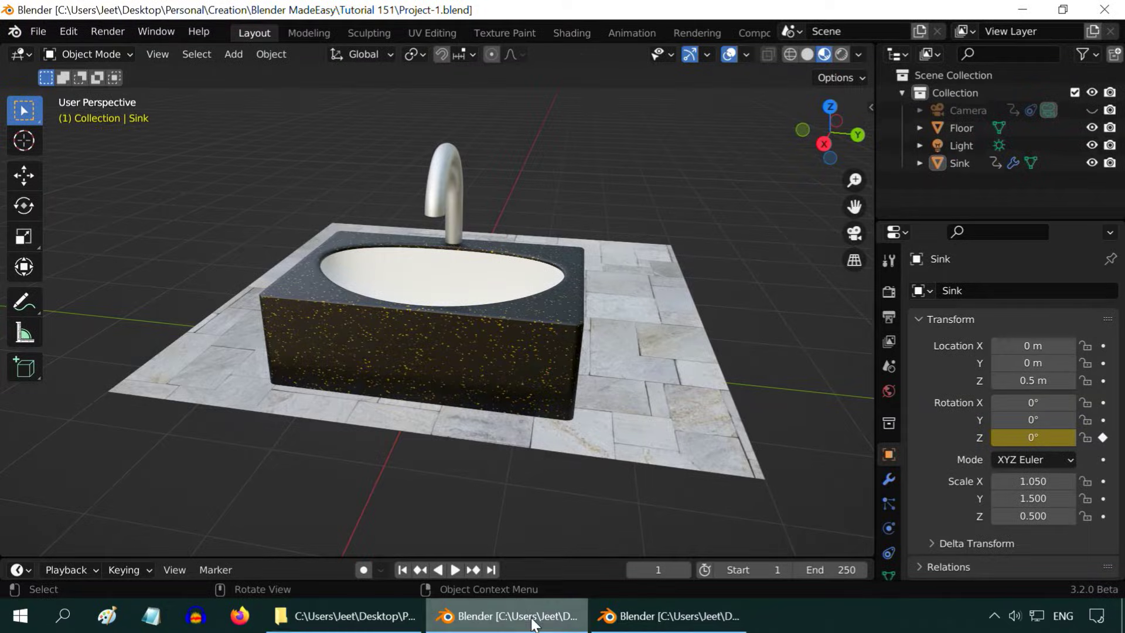
pyautogui.click(533, 616)
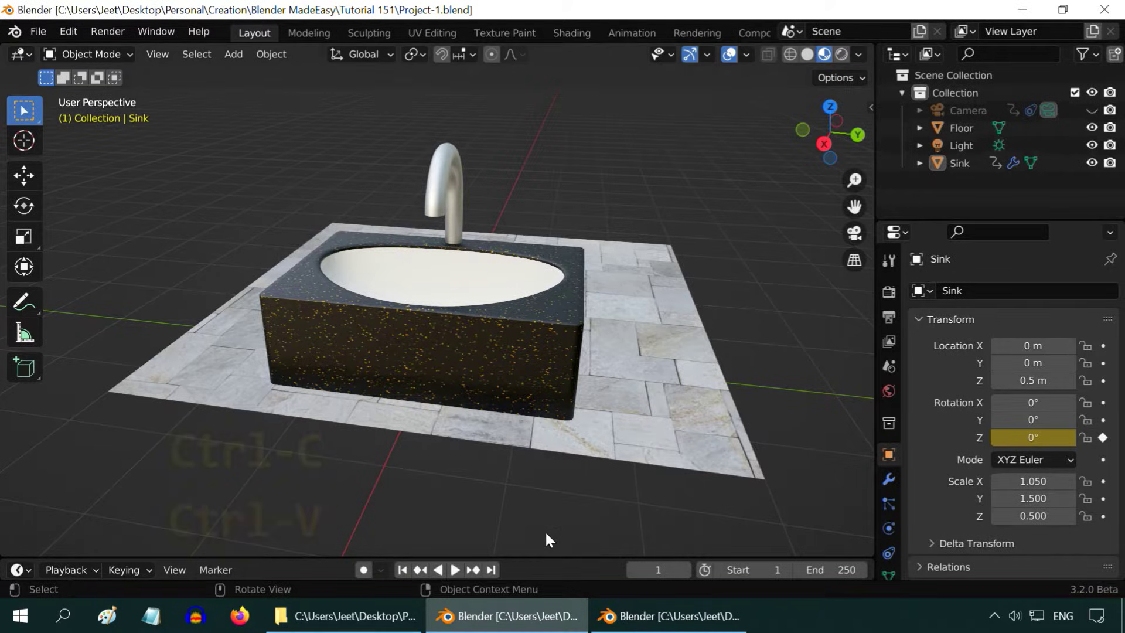
pyautogui.click(661, 620)
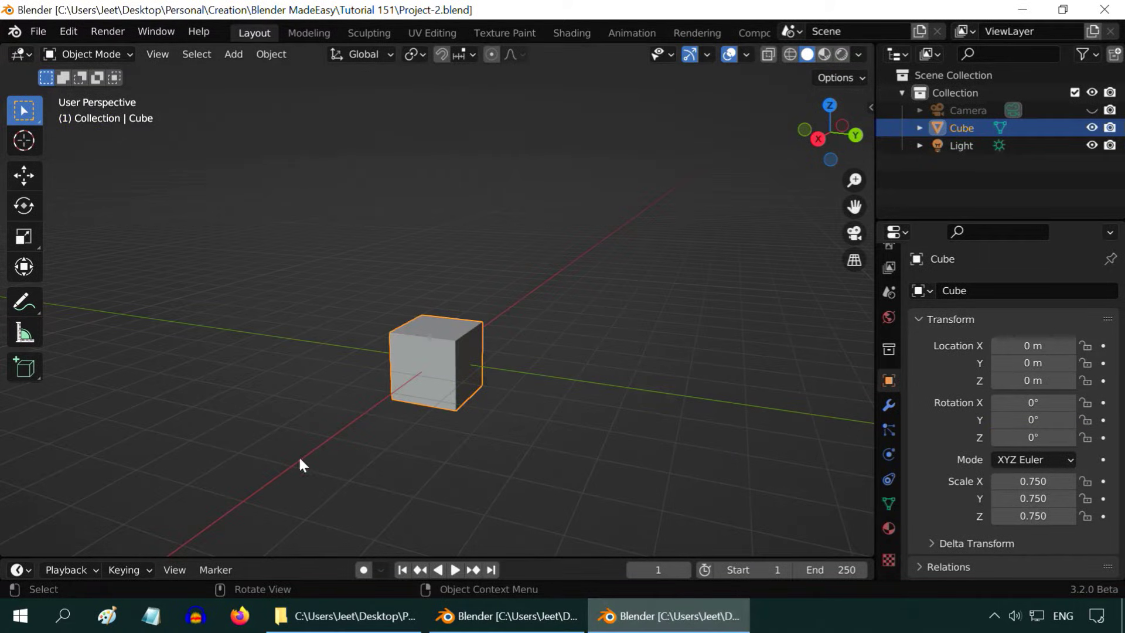
# - Append the Sink object from Project-1.blend's Object folder into Project-2
pyautogui.click(38, 30)
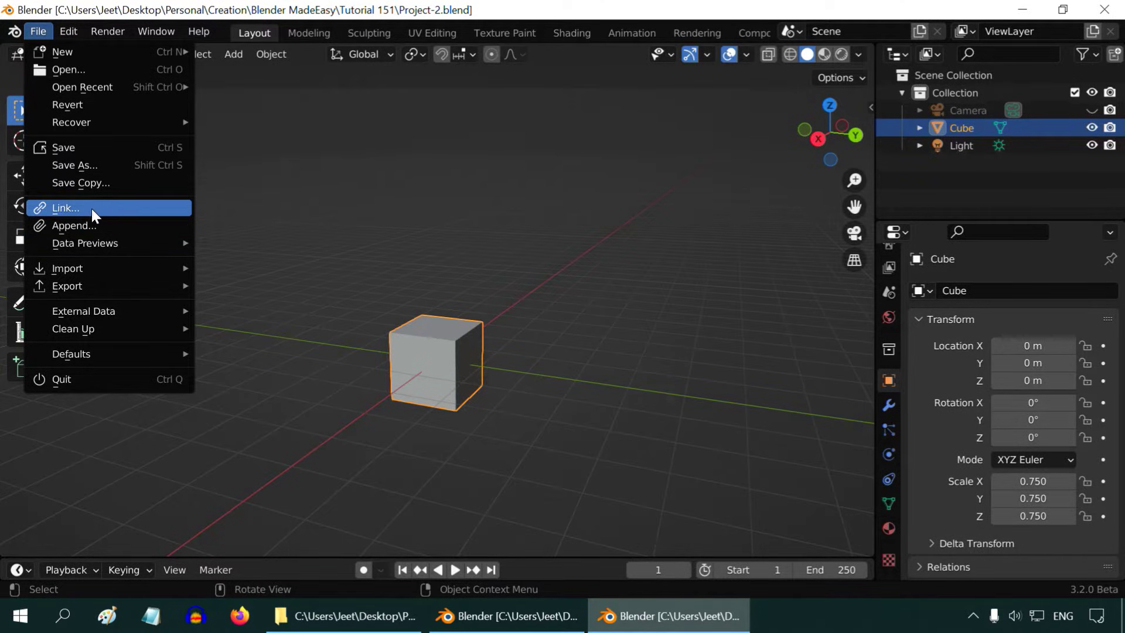
pyautogui.click(78, 226)
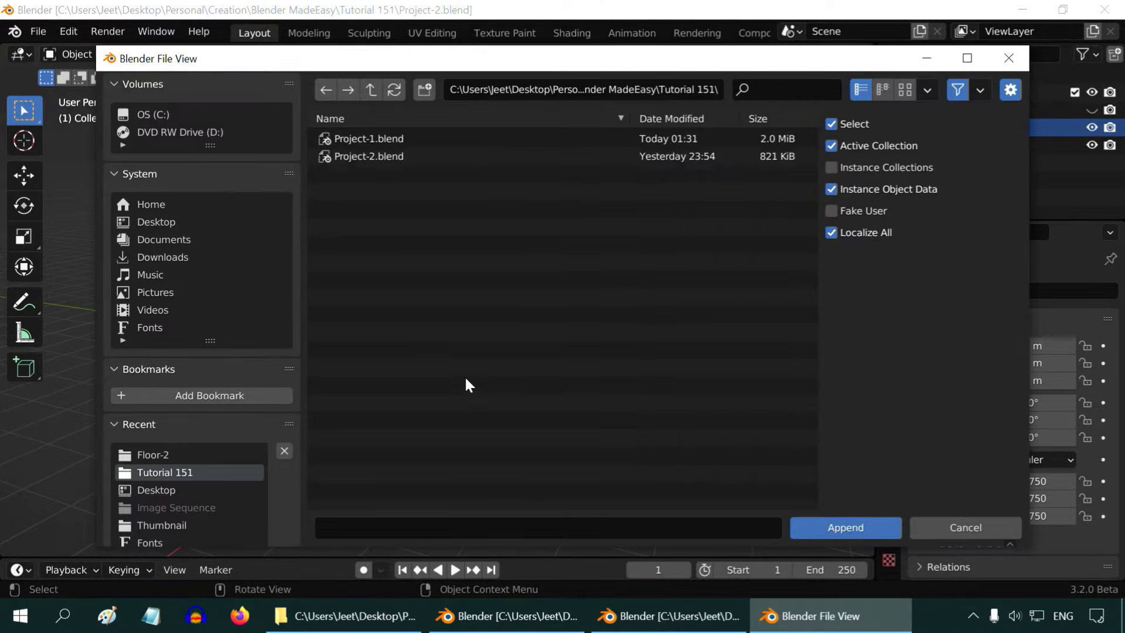
pyautogui.click(367, 140)
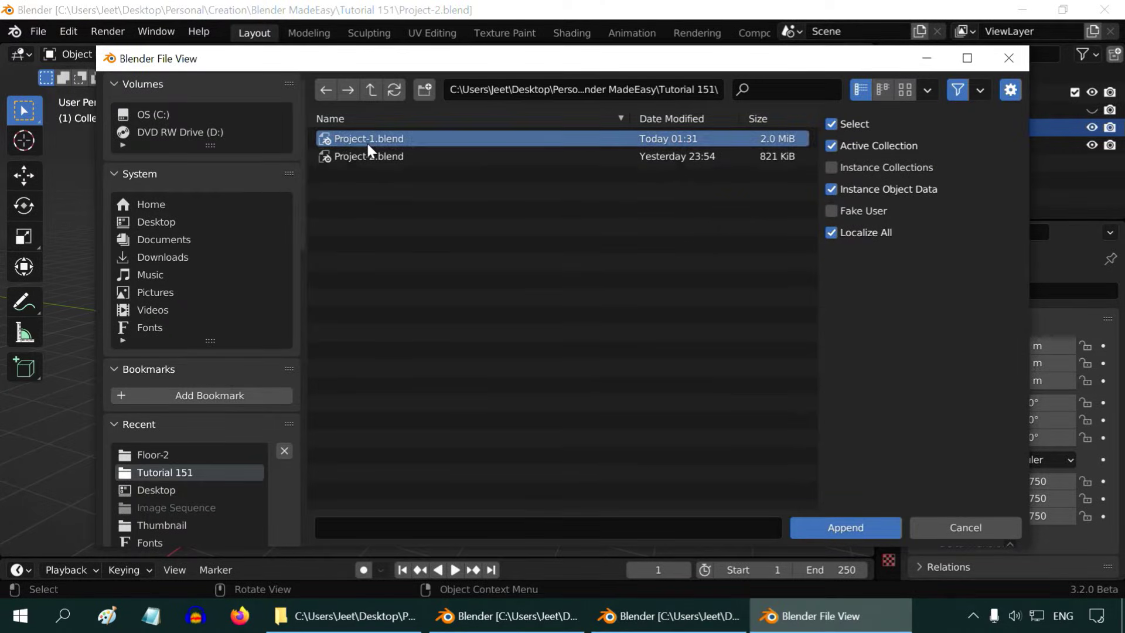
pyautogui.click(851, 530)
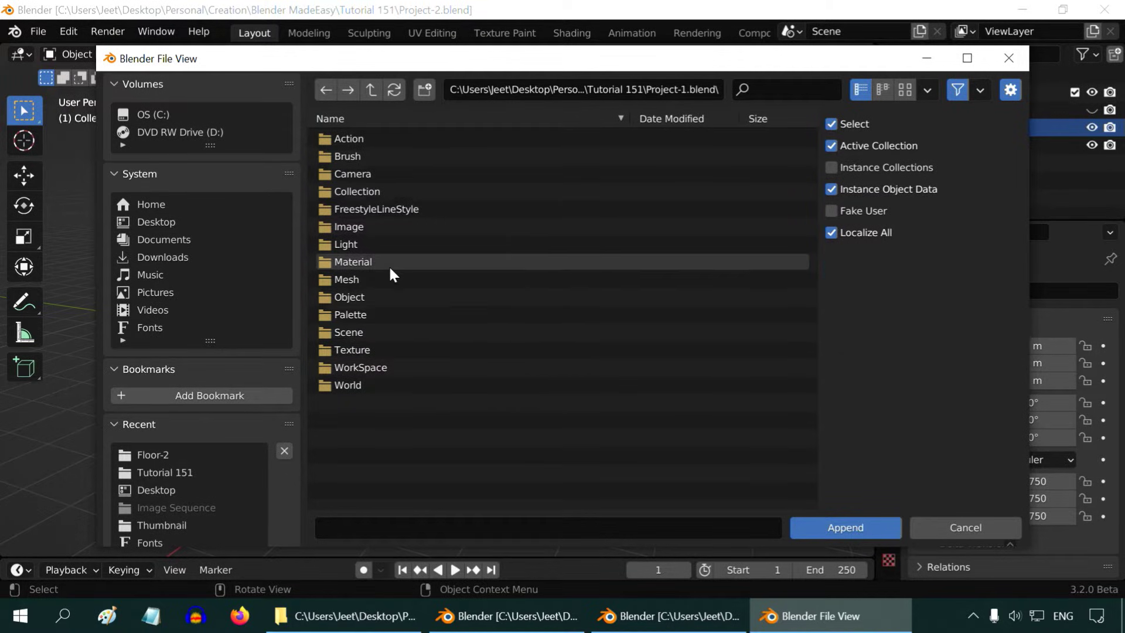
pyautogui.click(357, 279)
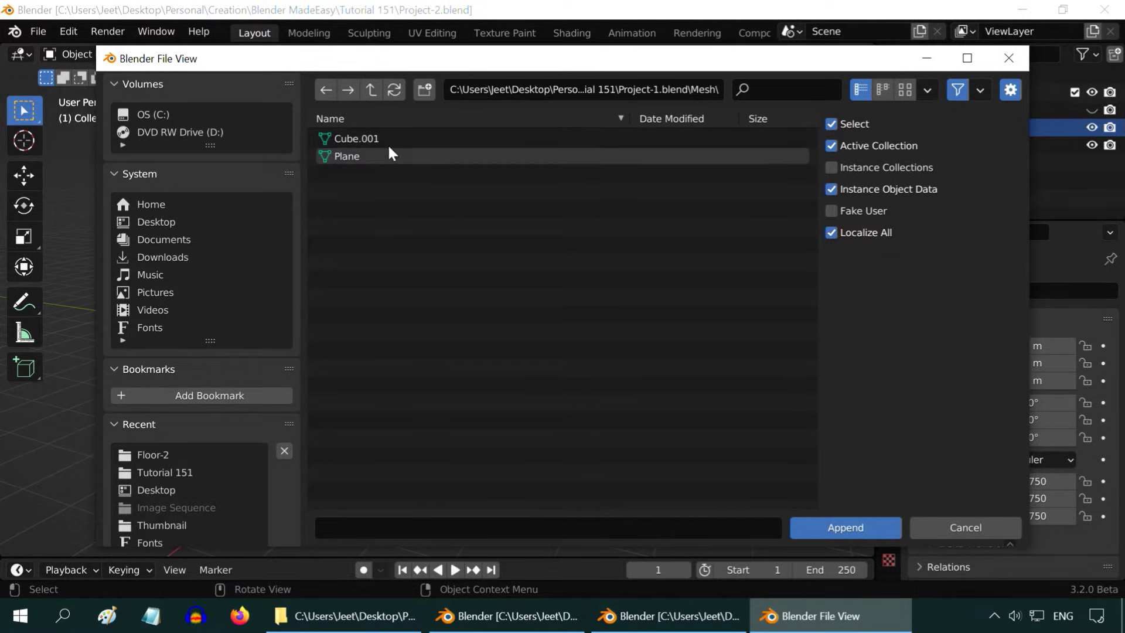
pyautogui.click(370, 94)
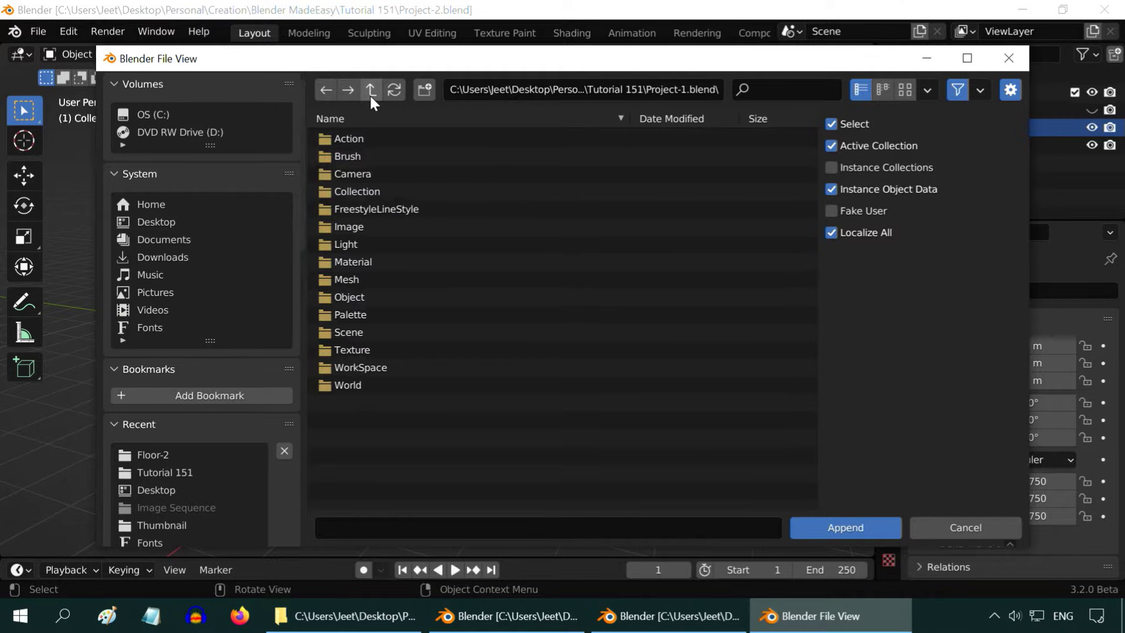
pyautogui.click(363, 298)
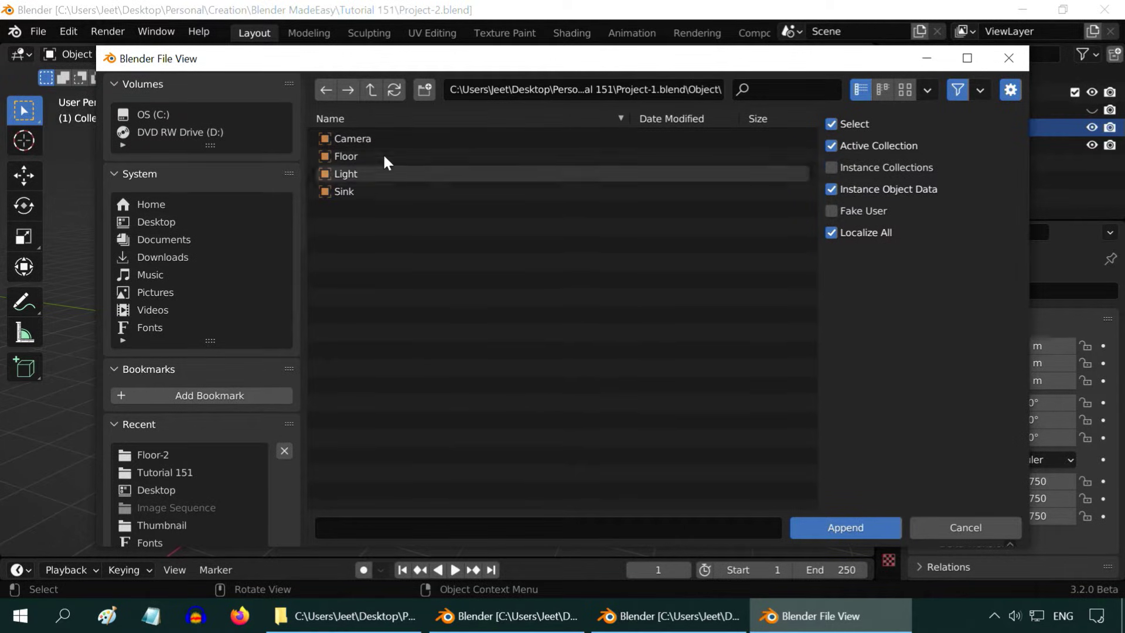
pyautogui.click(360, 191)
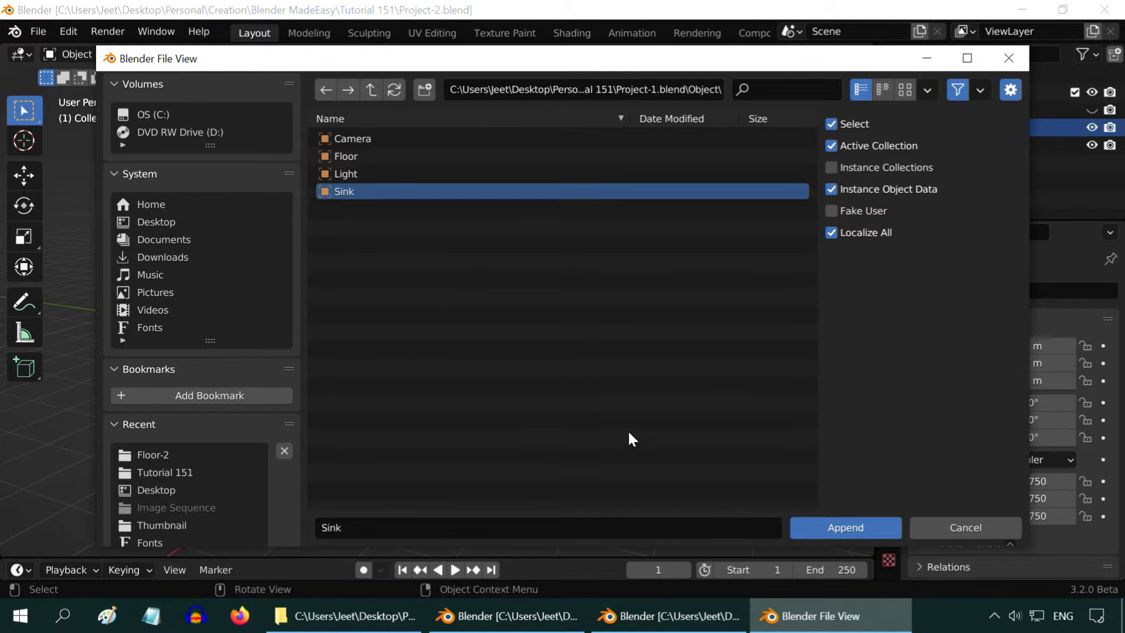
pyautogui.click(826, 526)
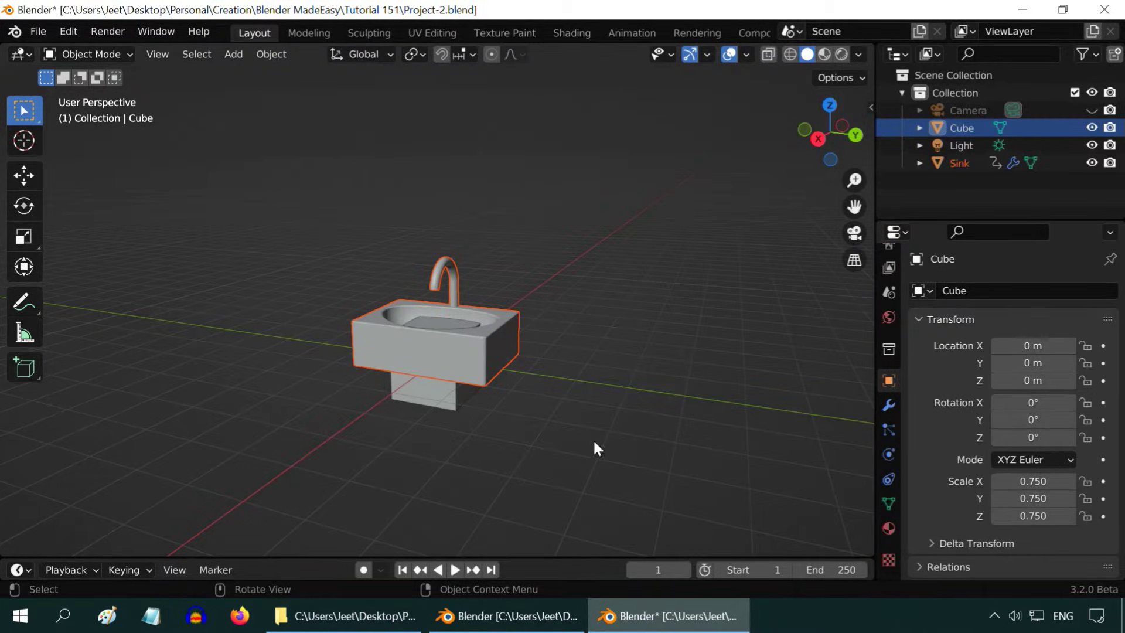
# - Frame the appended sink in the view and hide the cube
pyautogui.click(449, 348)
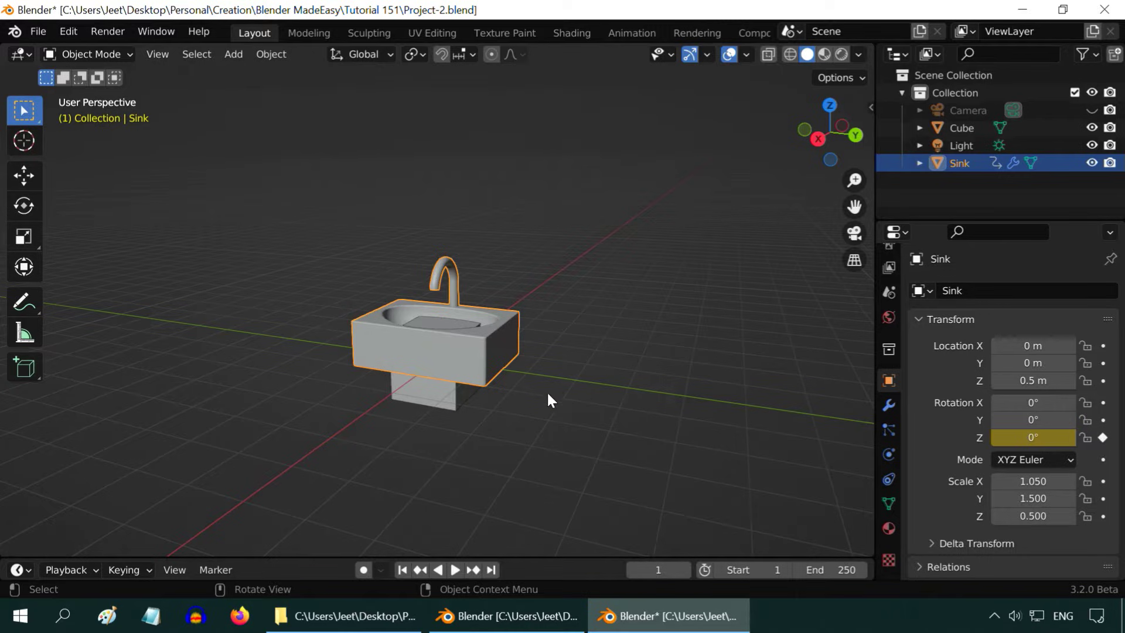
pyautogui.press('KP_Decimal')
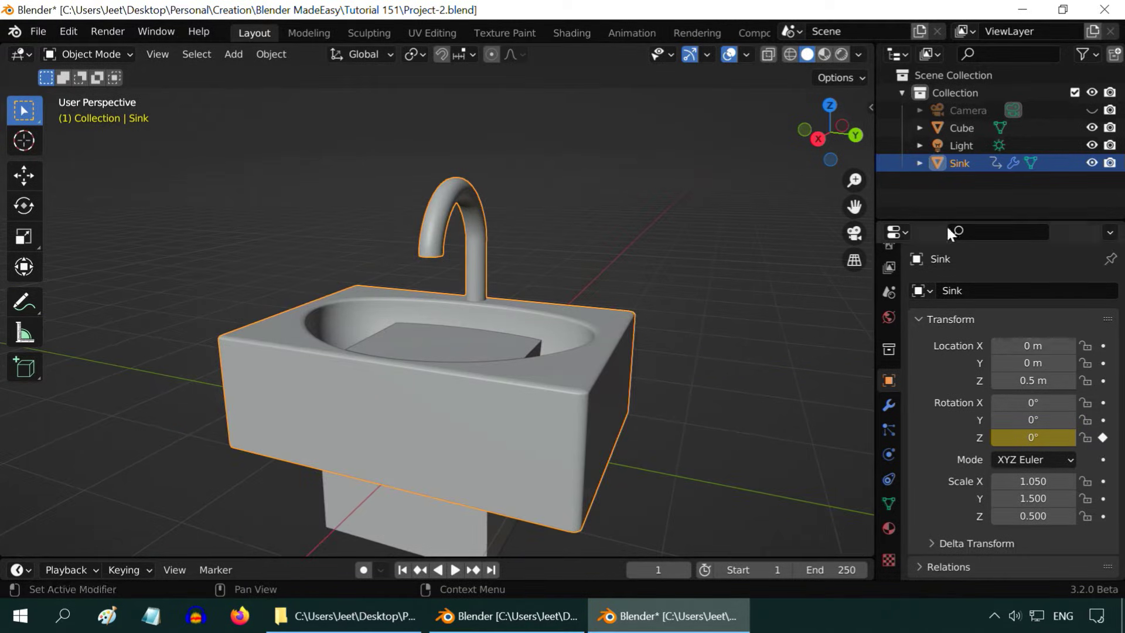
pyautogui.click(1091, 127)
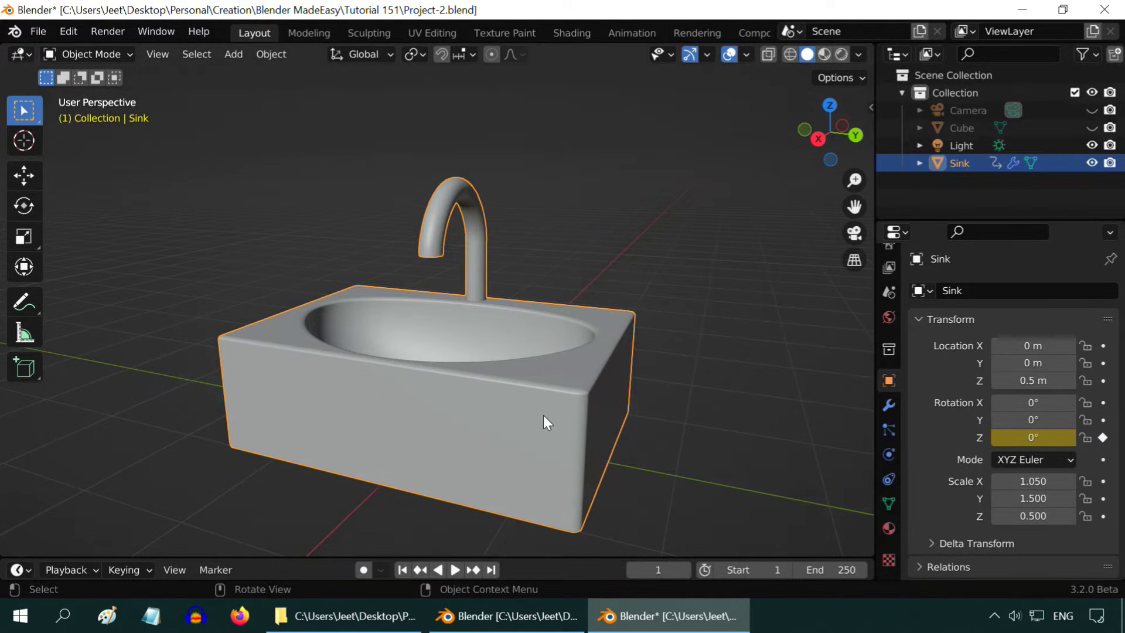
pyautogui.moveTo(407, 429)
pyautogui.mouseDown(button='middle')
pyautogui.moveTo(559, 438)
pyautogui.moveTo(386, 427)
pyautogui.moveTo(525, 442)
pyautogui.mouseUp(button='middle')
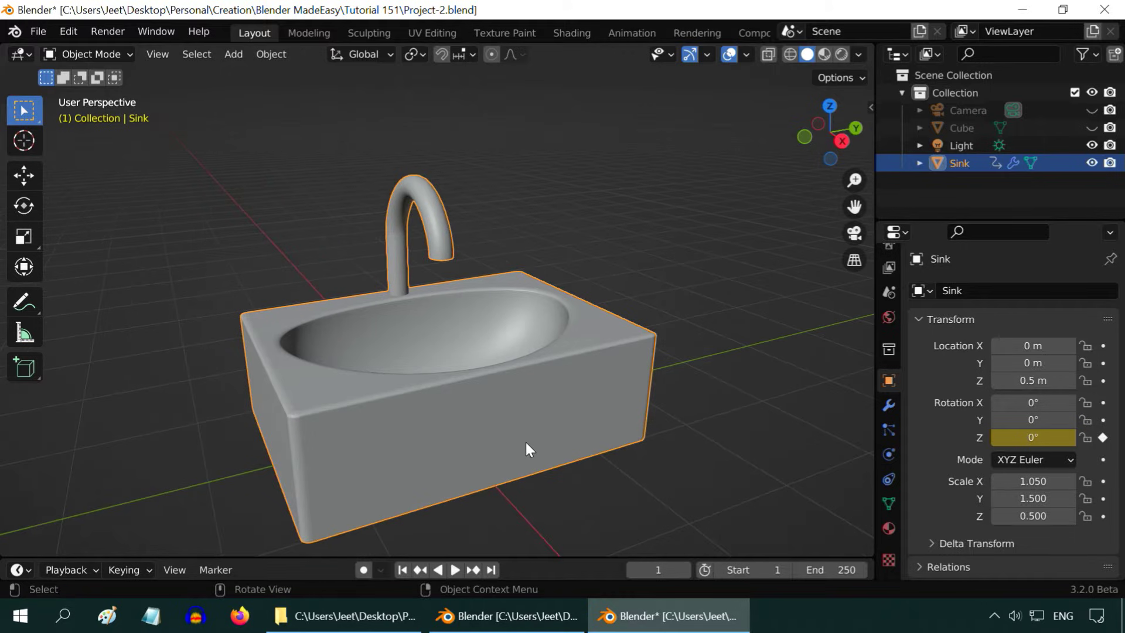
# - View the sink in Material Preview, play and stop its animation, then show Project-1
pyautogui.click(824, 54)
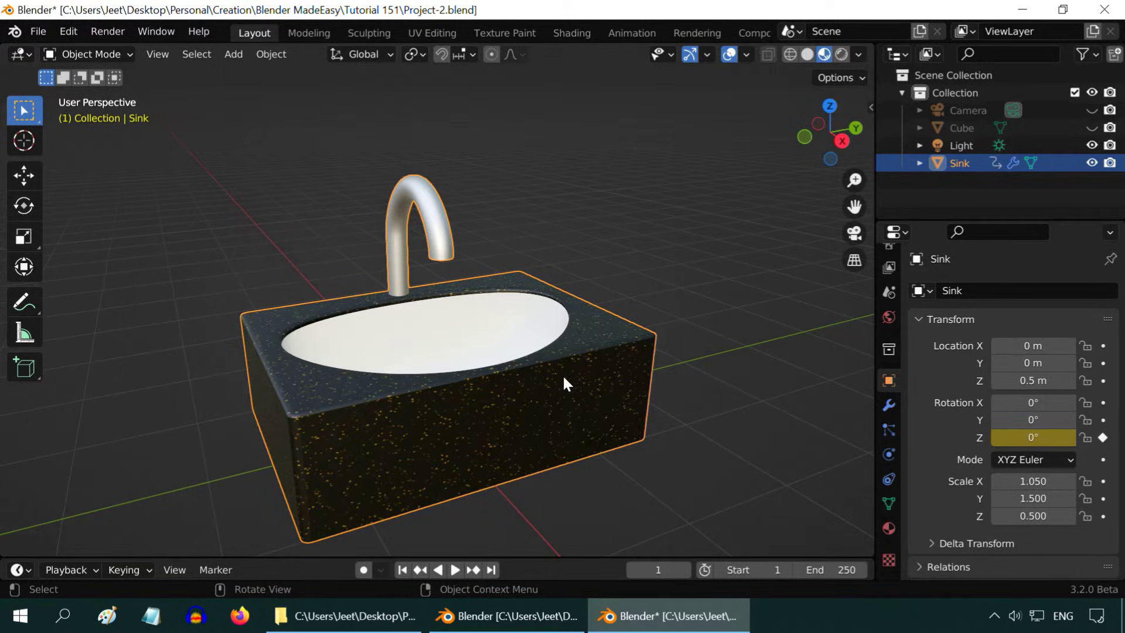
pyautogui.moveTo(573, 421)
pyautogui.mouseDown(button='middle')
pyautogui.moveTo(396, 438)
pyautogui.moveTo(469, 447)
pyautogui.moveTo(552, 420)
pyautogui.mouseUp(button='middle')
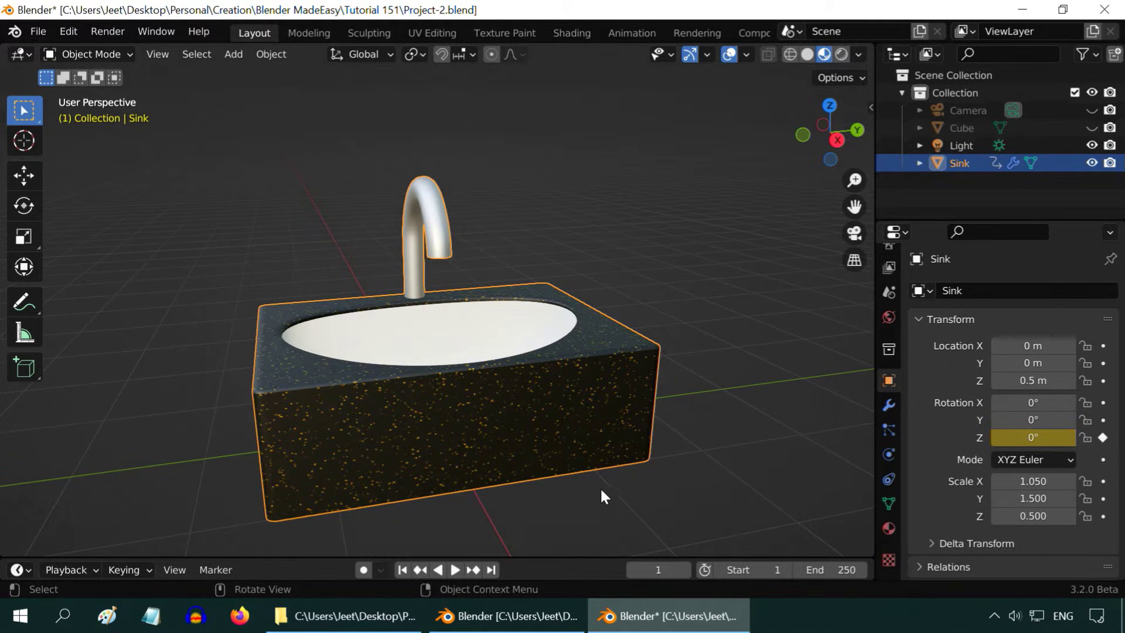
pyautogui.click(454, 569)
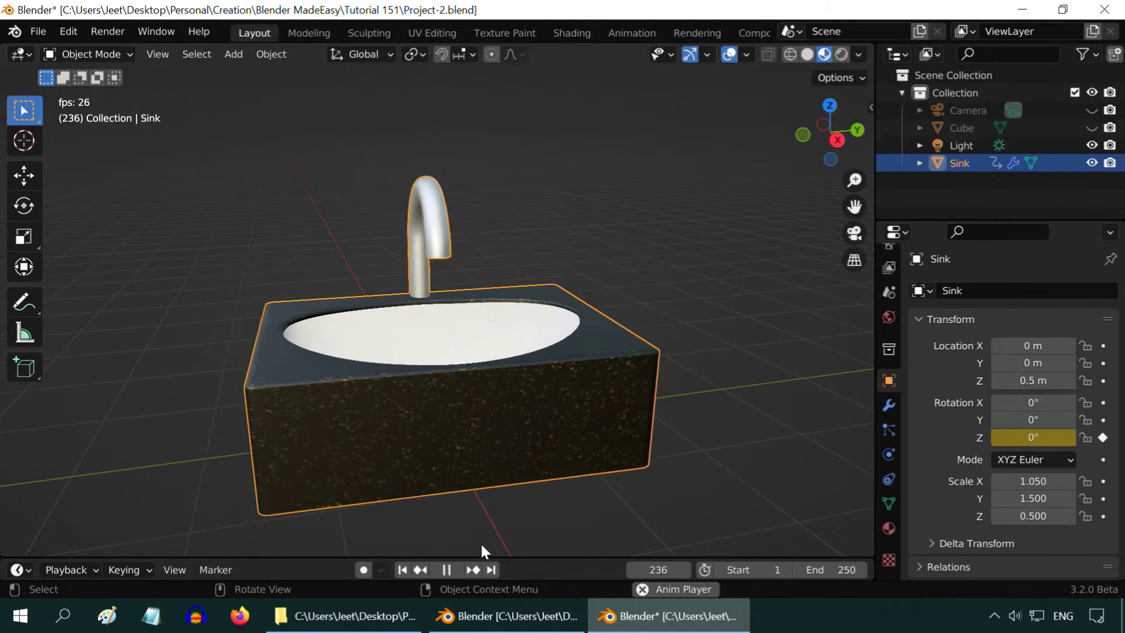
pyautogui.click(454, 569)
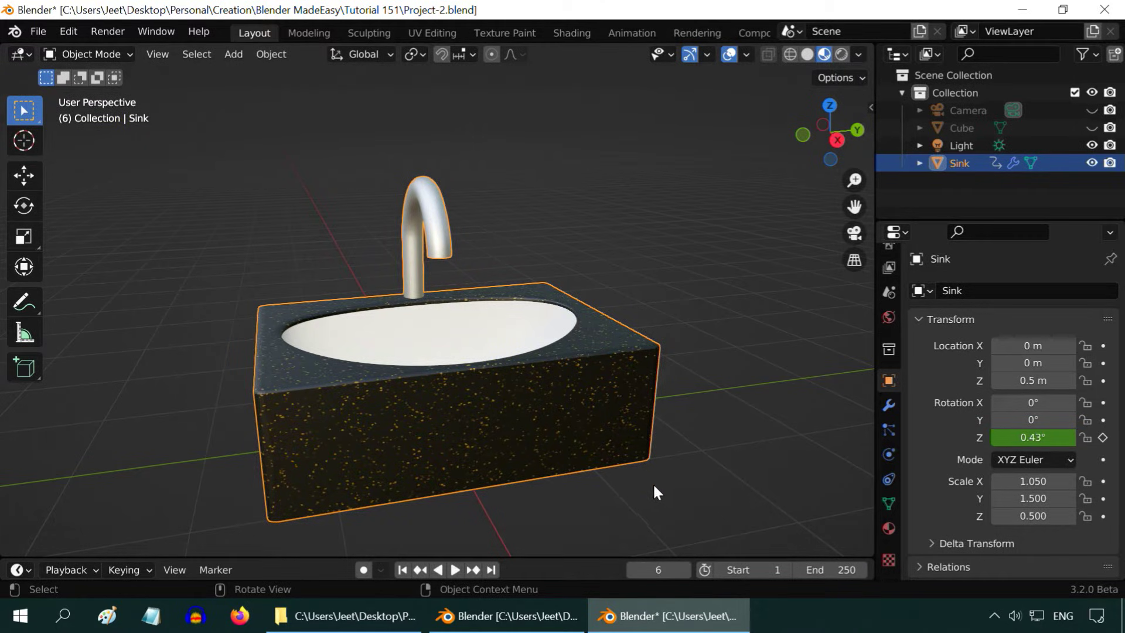
pyautogui.click(534, 612)
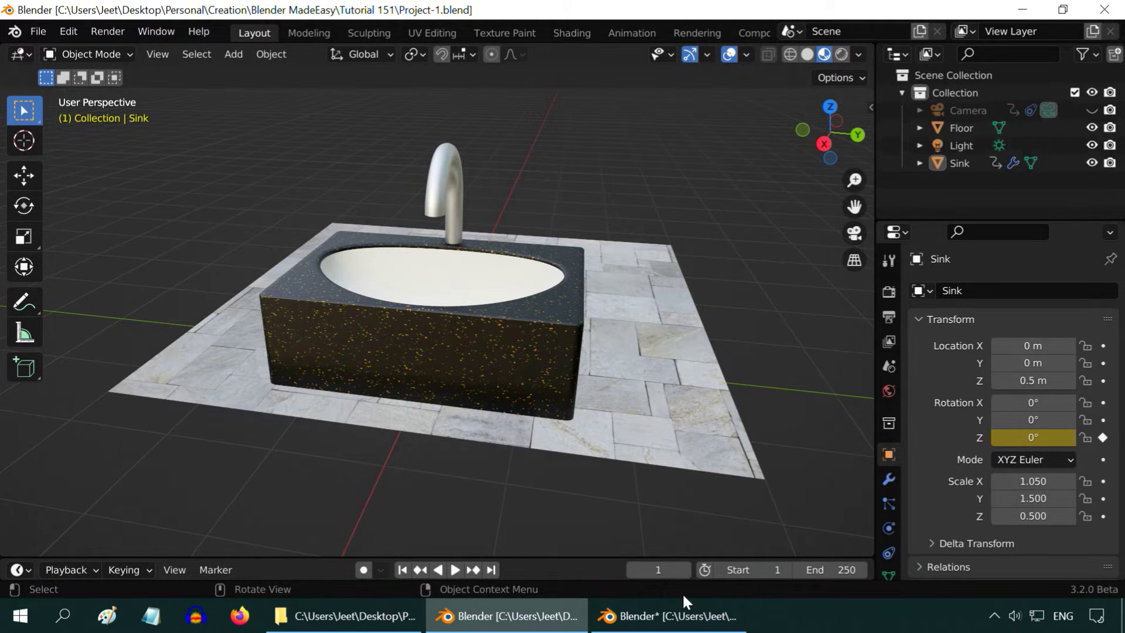
# - Switch between the Project-2 and Project-1 windows, ending on Project-2 with the File menu open
pyautogui.click(679, 610)
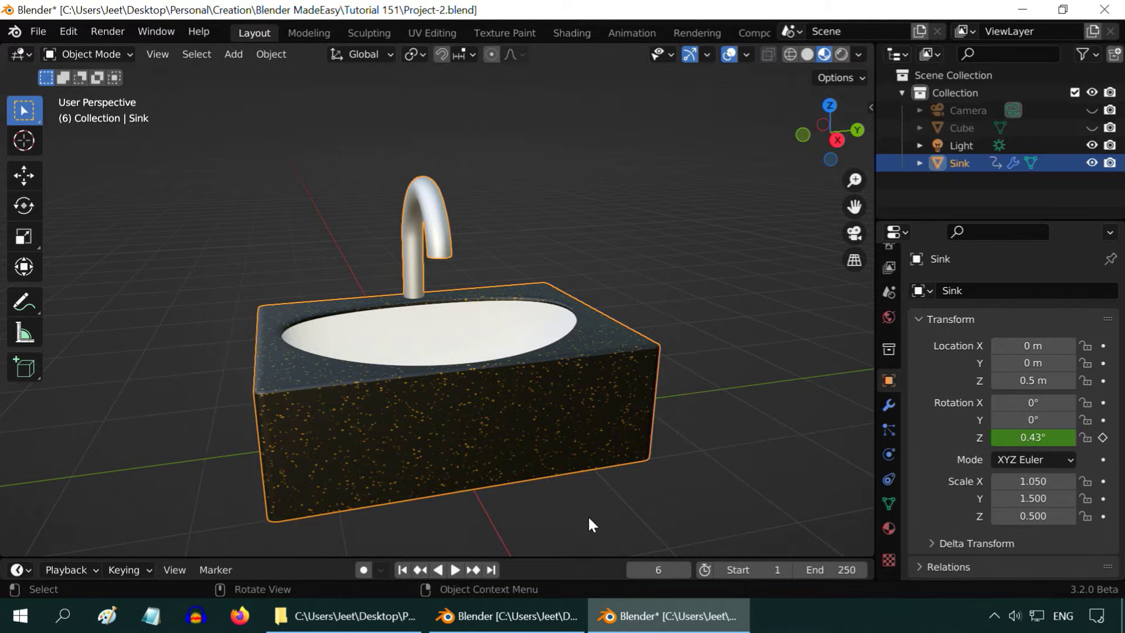
pyautogui.click(543, 612)
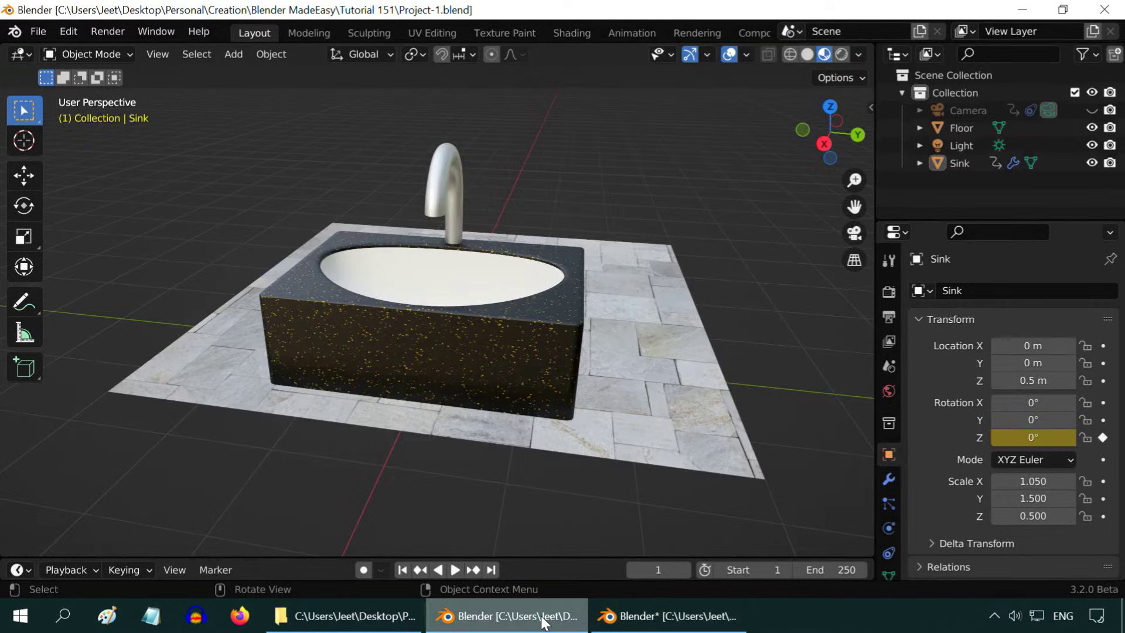
pyautogui.click(659, 615)
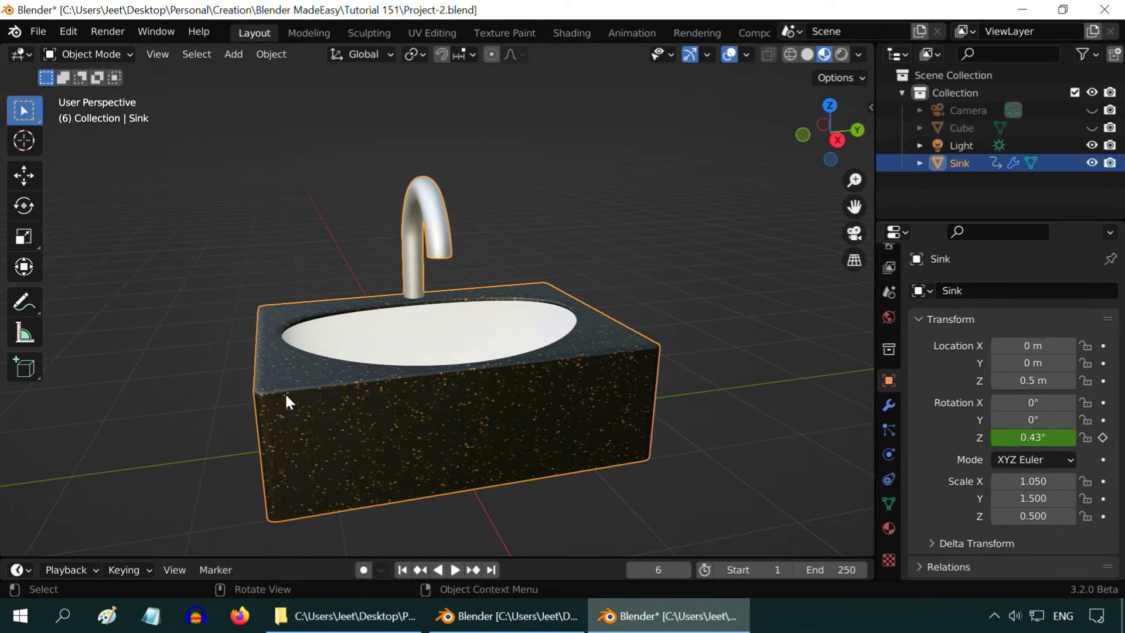
pyautogui.click(37, 31)
# - Delete the appended sink and link the Sink object from Project-1.blend's Object folder instead
pyautogui.press('x')
pyautogui.click(275, 444)
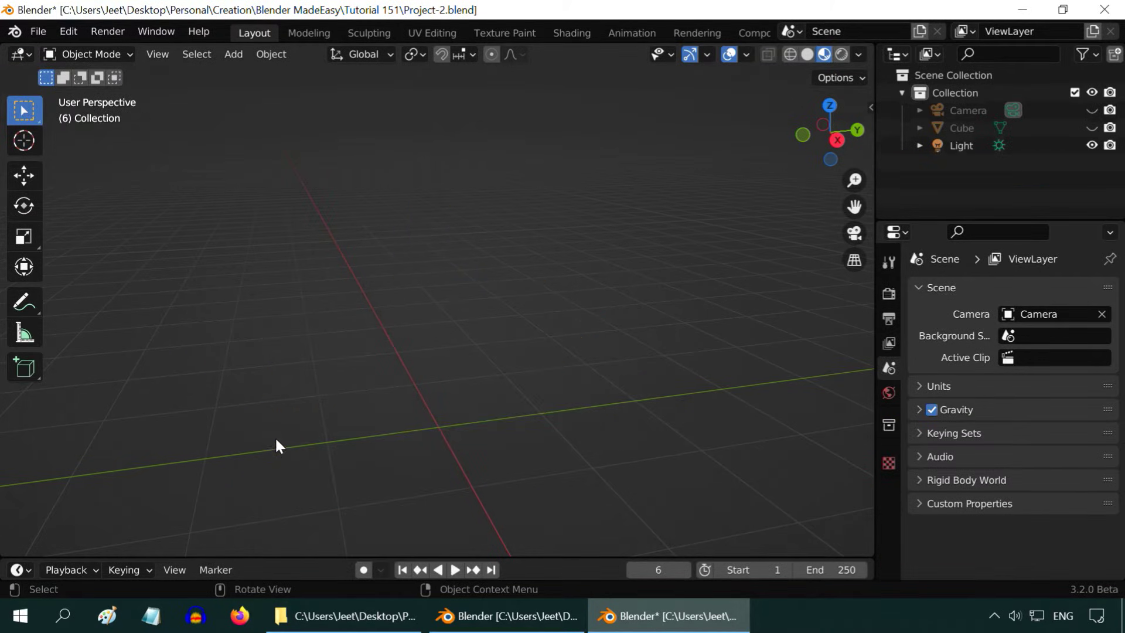
pyautogui.click(34, 28)
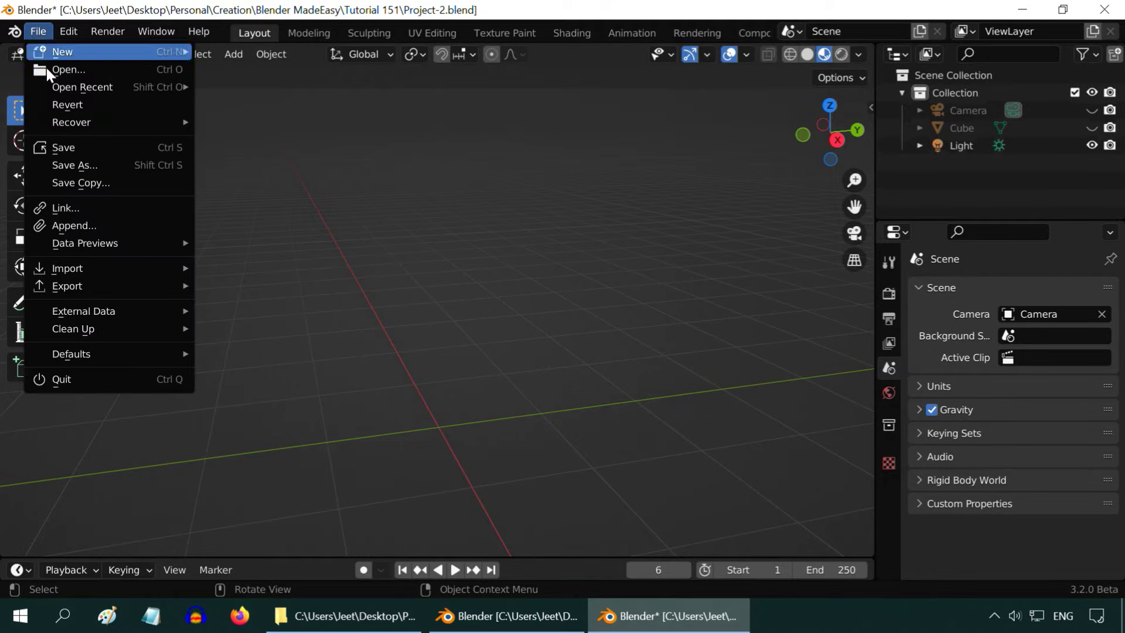
pyautogui.click(77, 207)
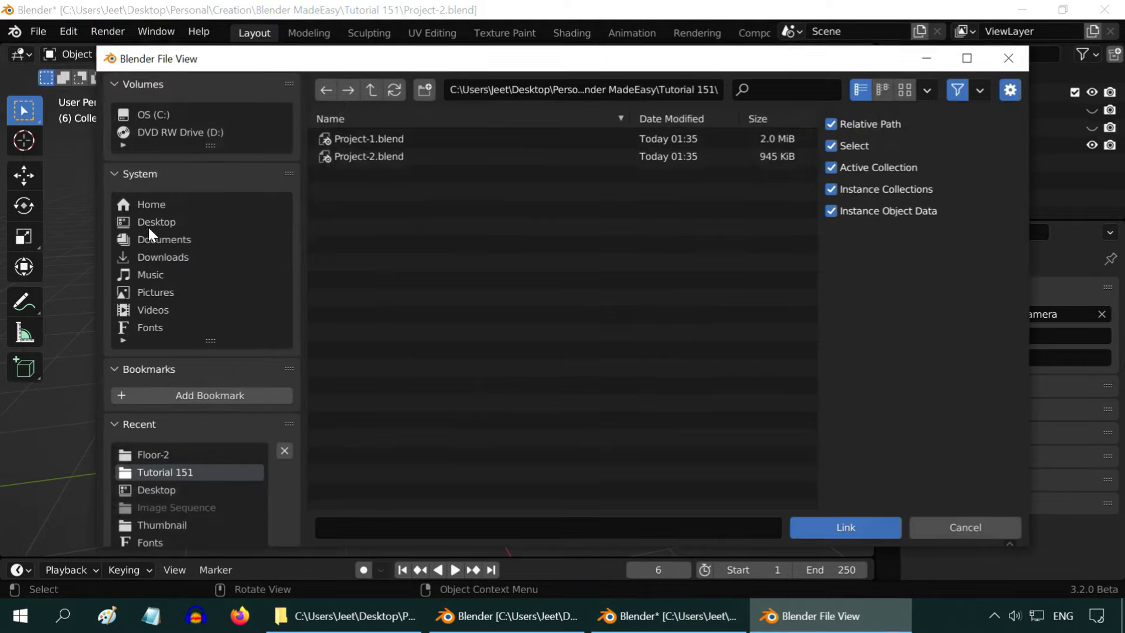
pyautogui.click(367, 139)
pyautogui.click(845, 526)
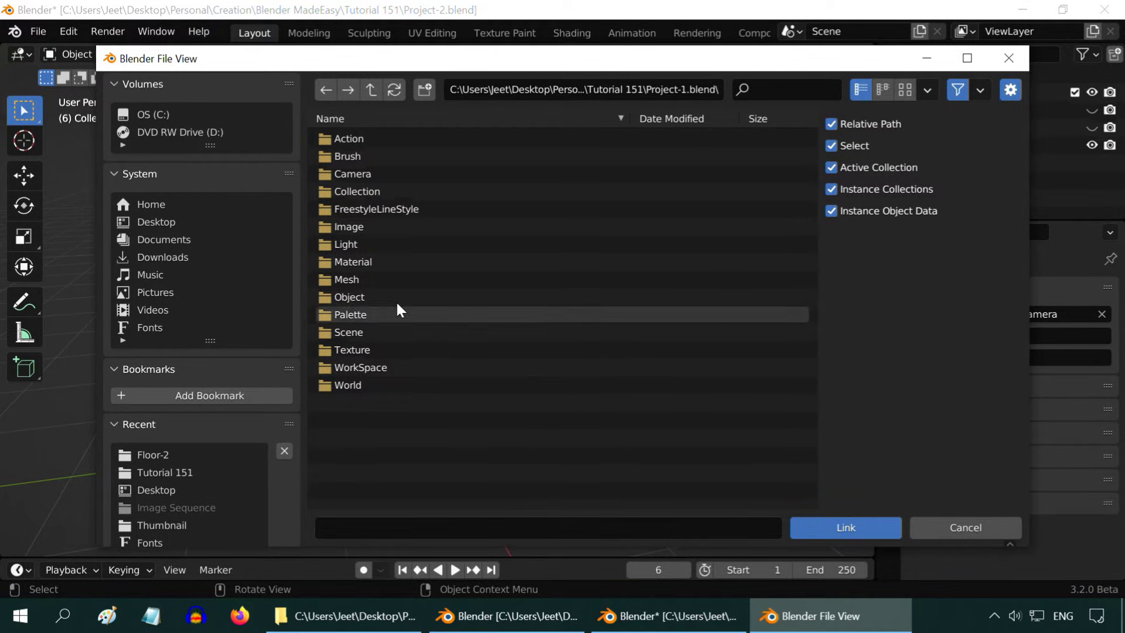
pyautogui.doubleClick(343, 297)
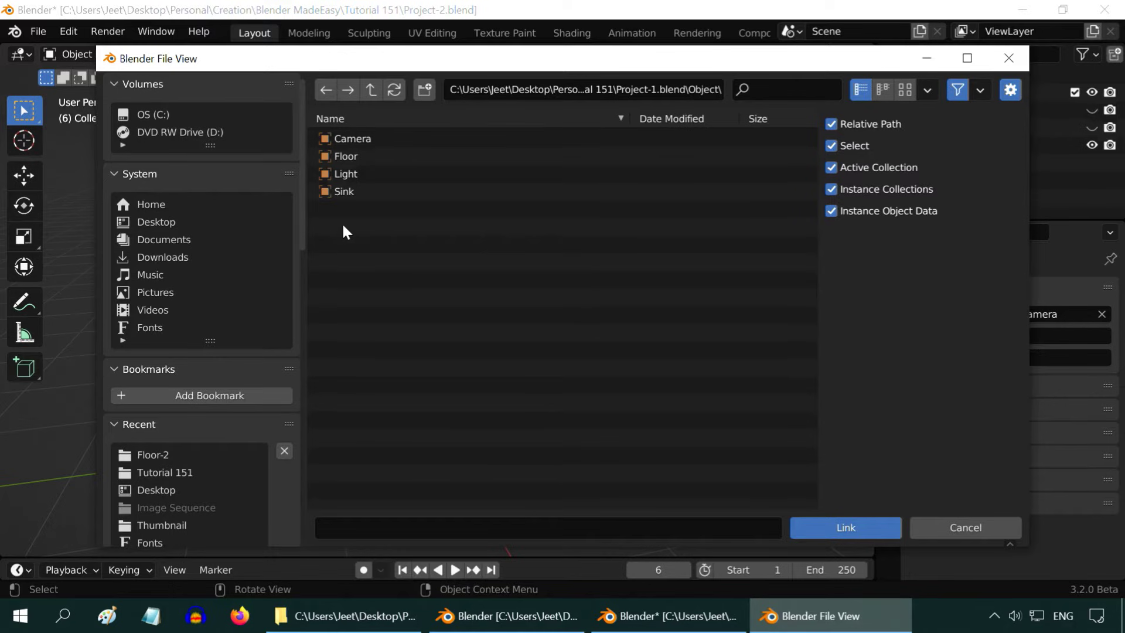
pyautogui.click(342, 192)
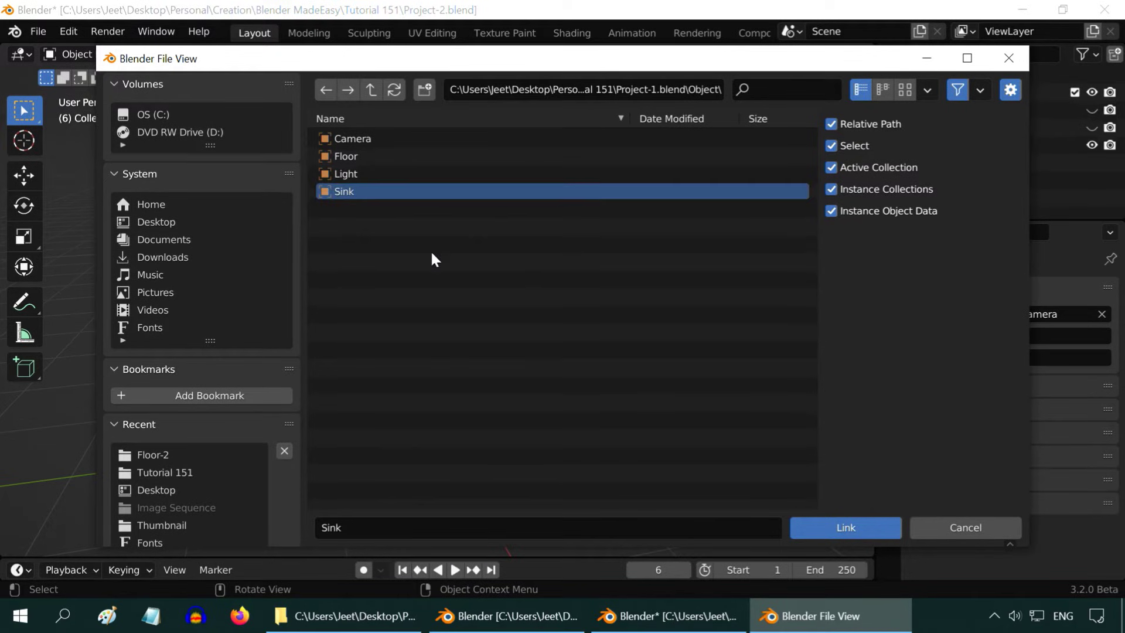
pyautogui.click(847, 528)
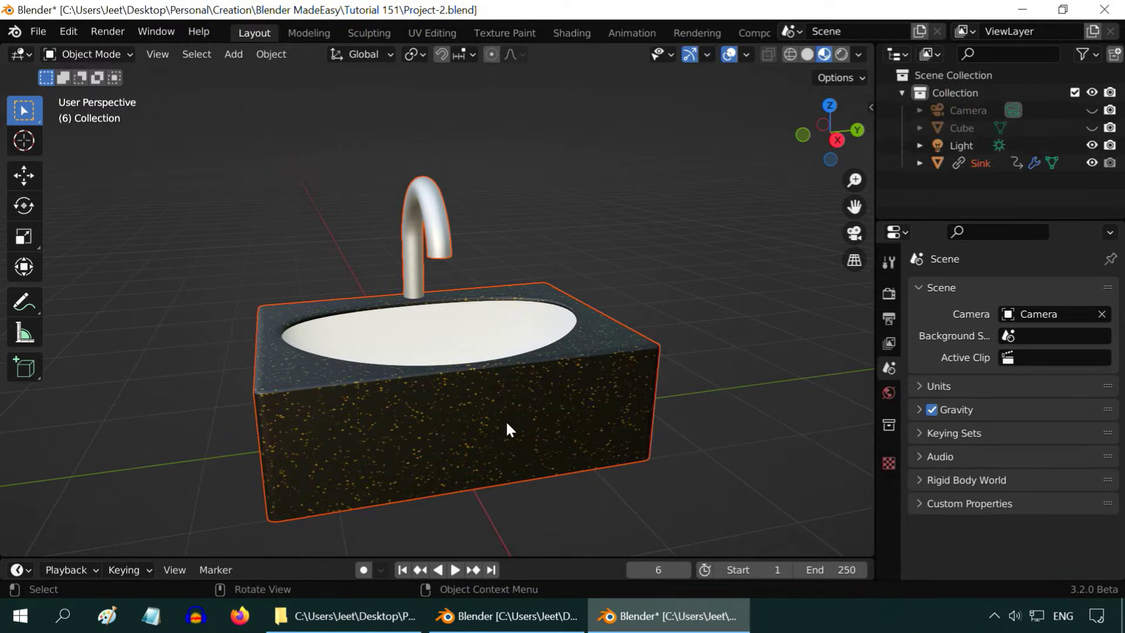
# - Select the linked Sink and check its greyed-out Object properties and mode list
pyautogui.click(535, 416)
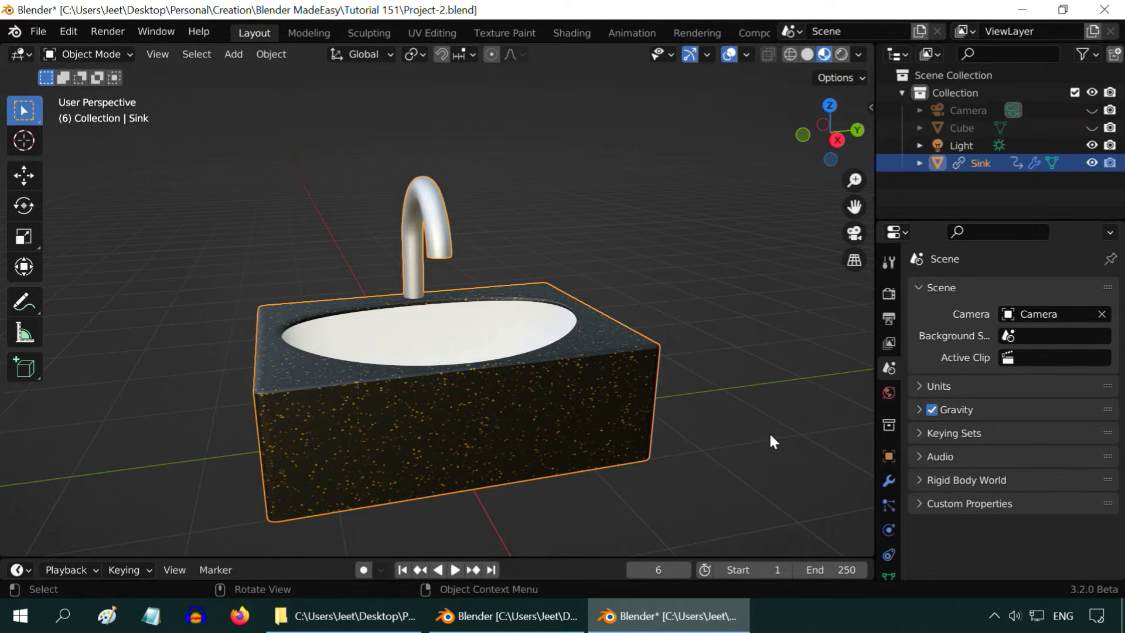
pyautogui.click(882, 455)
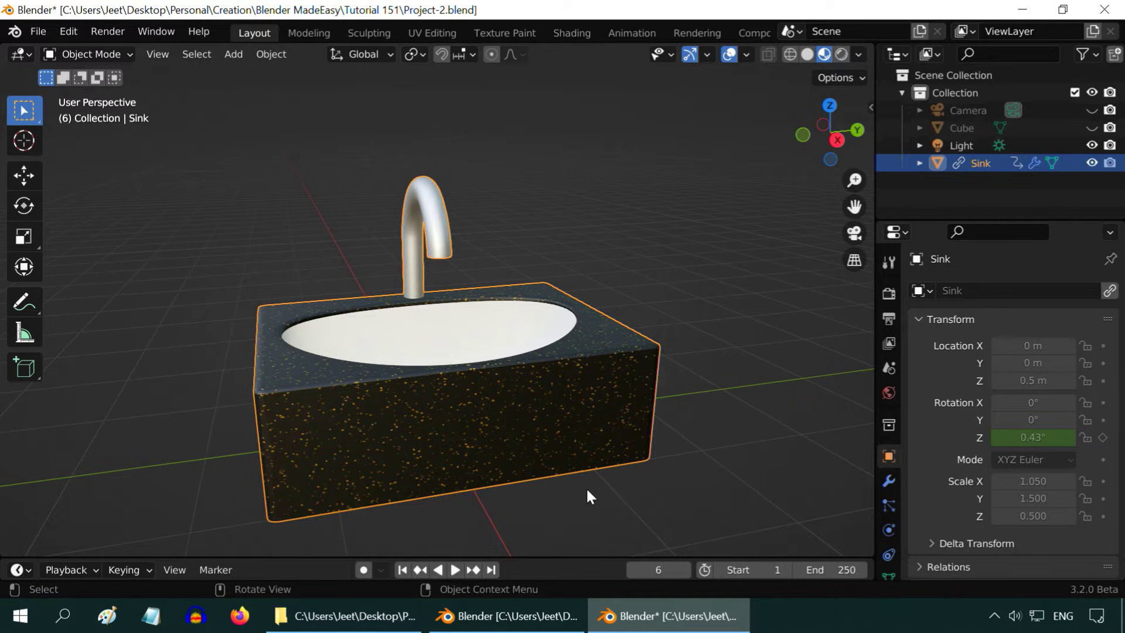
pyautogui.click(124, 55)
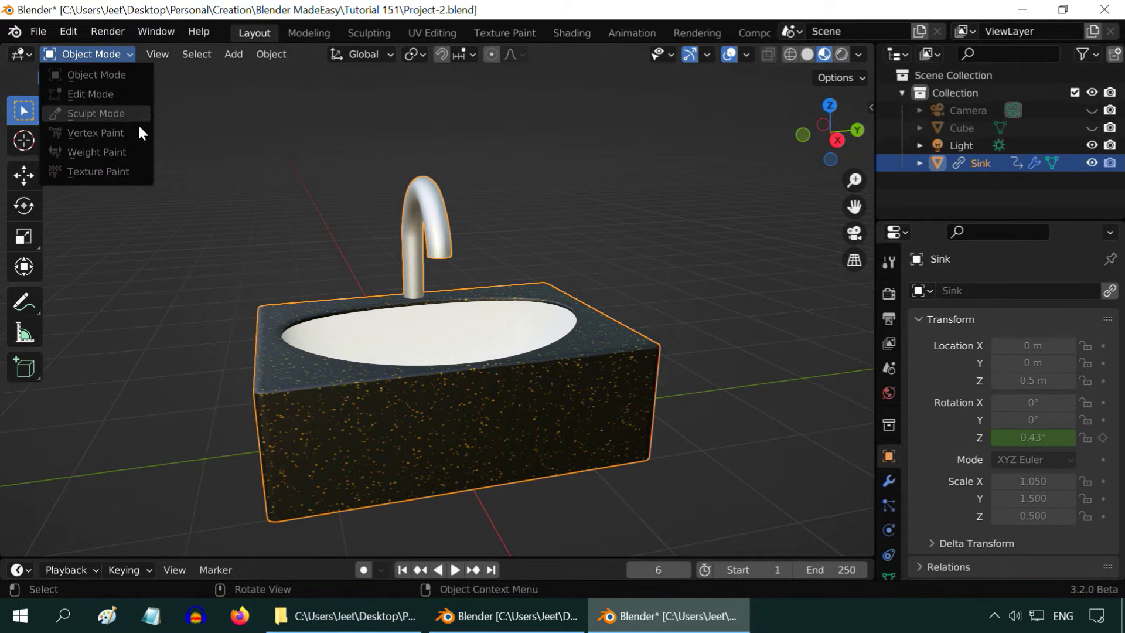
pyautogui.click(133, 53)
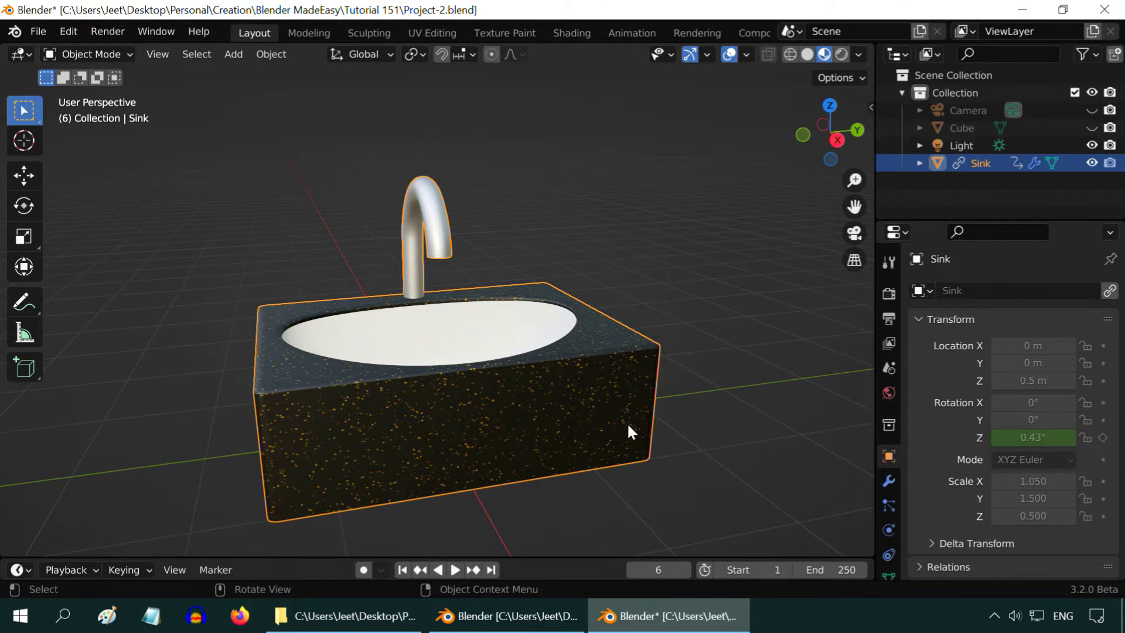
# - Compare the linked Sink against the Project-1 original, orbiting around it in Project-2
pyautogui.click(515, 615)
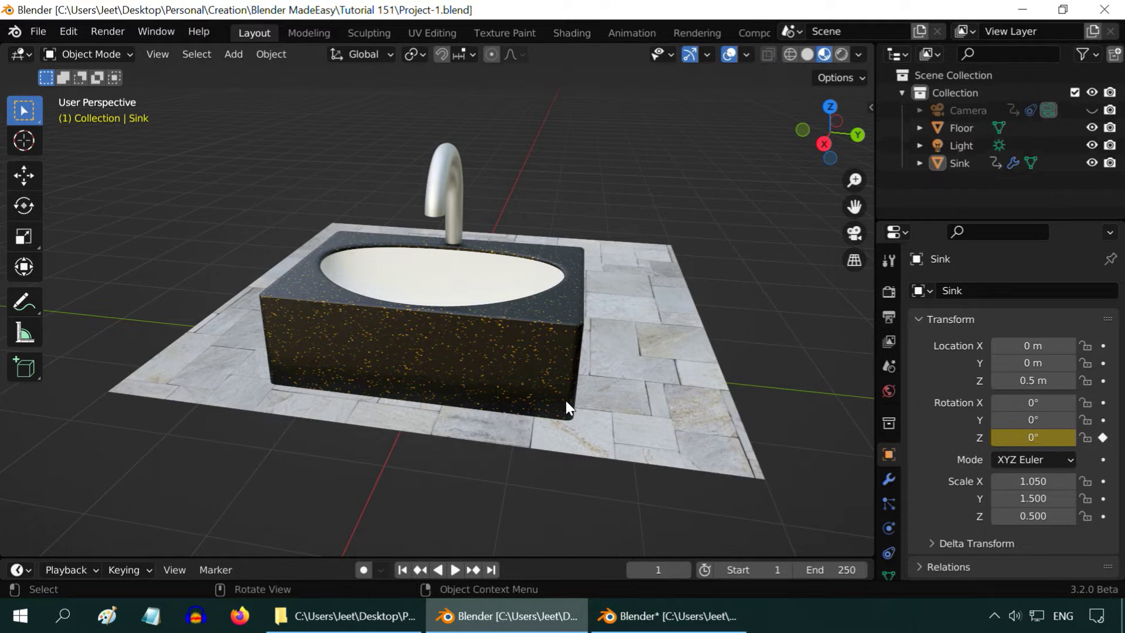
pyautogui.click(665, 604)
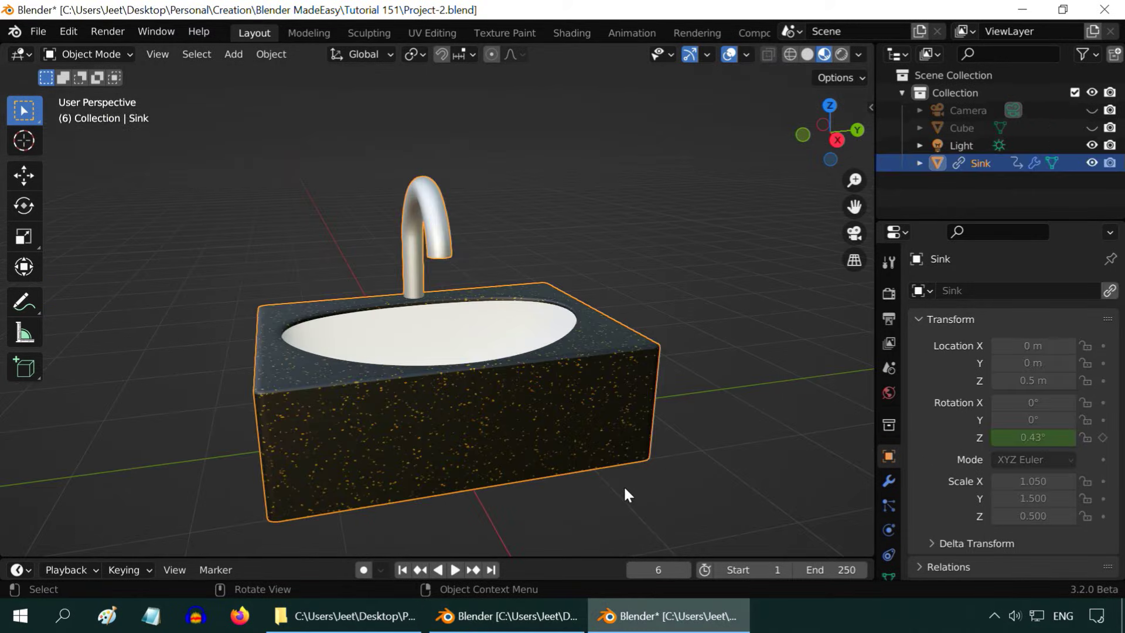
pyautogui.moveTo(624, 489)
pyautogui.mouseDown(button='middle')
pyautogui.moveTo(487, 493)
pyautogui.moveTo(631, 490)
pyautogui.mouseUp(button='middle')
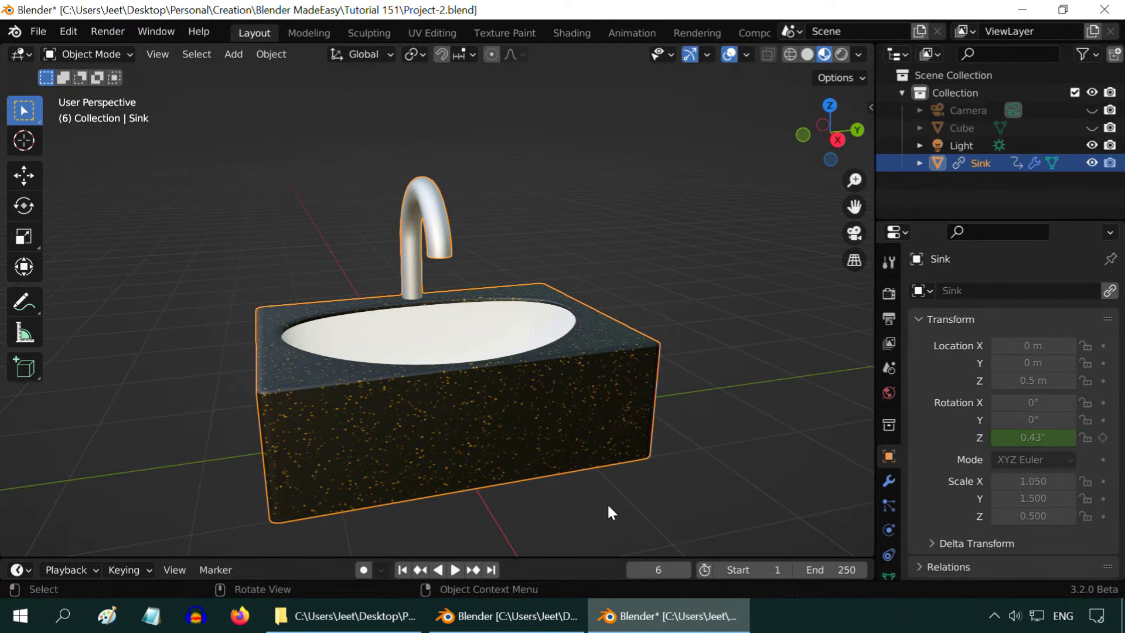
pyautogui.click(507, 616)
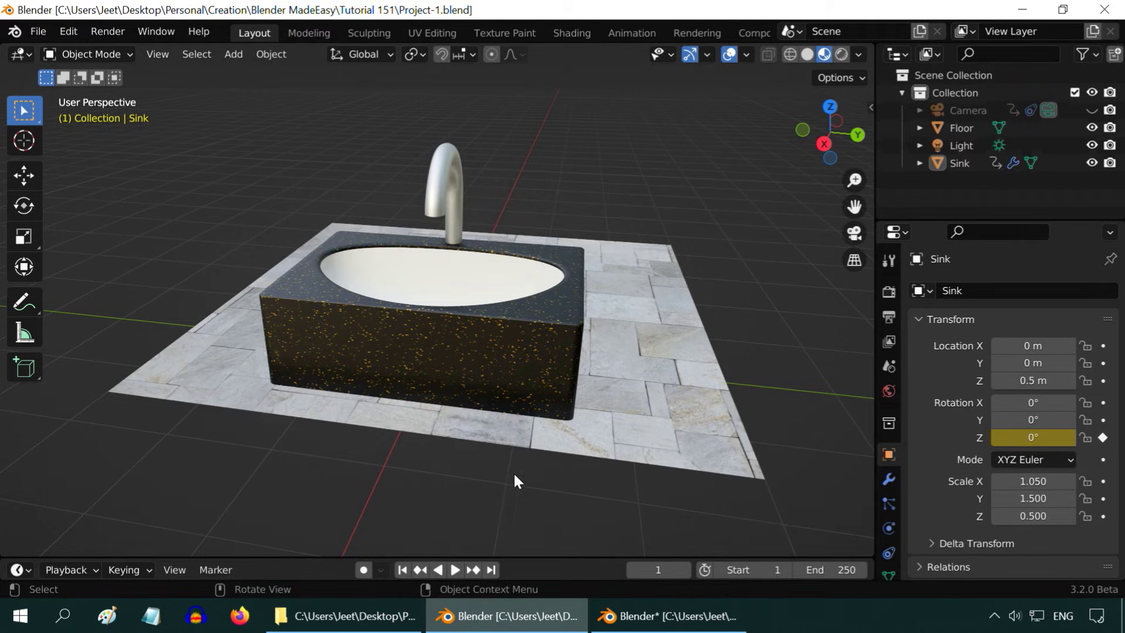
pyautogui.click(603, 615)
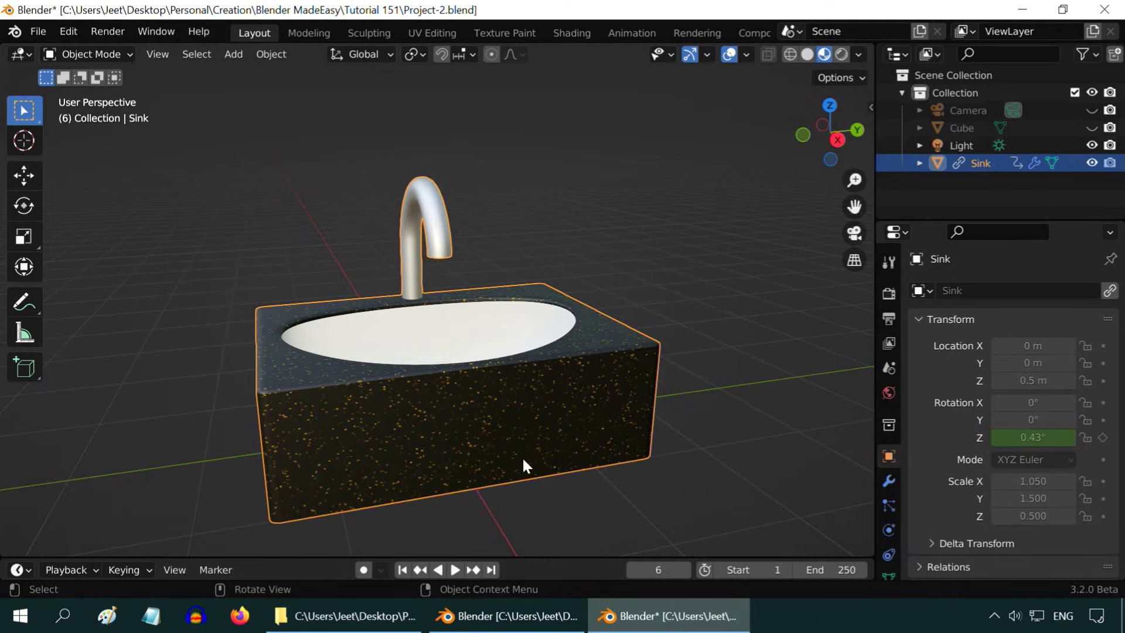
# - Delete the linked sink, unhide the Cube and select it
pyautogui.press('x')
pyautogui.click(324, 459)
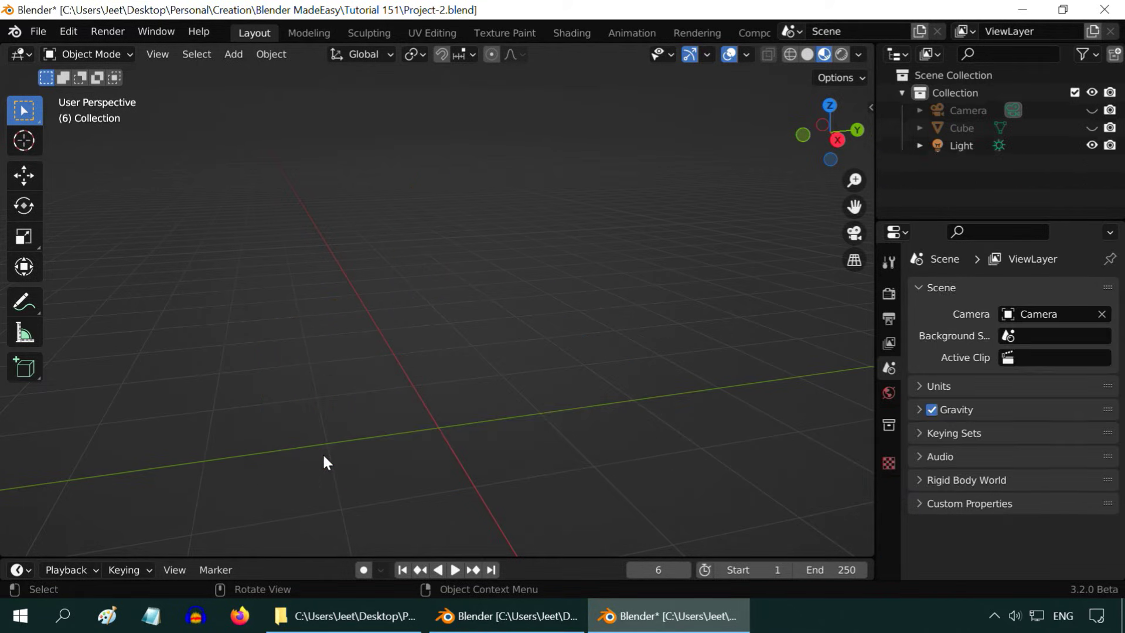
pyautogui.click(1091, 127)
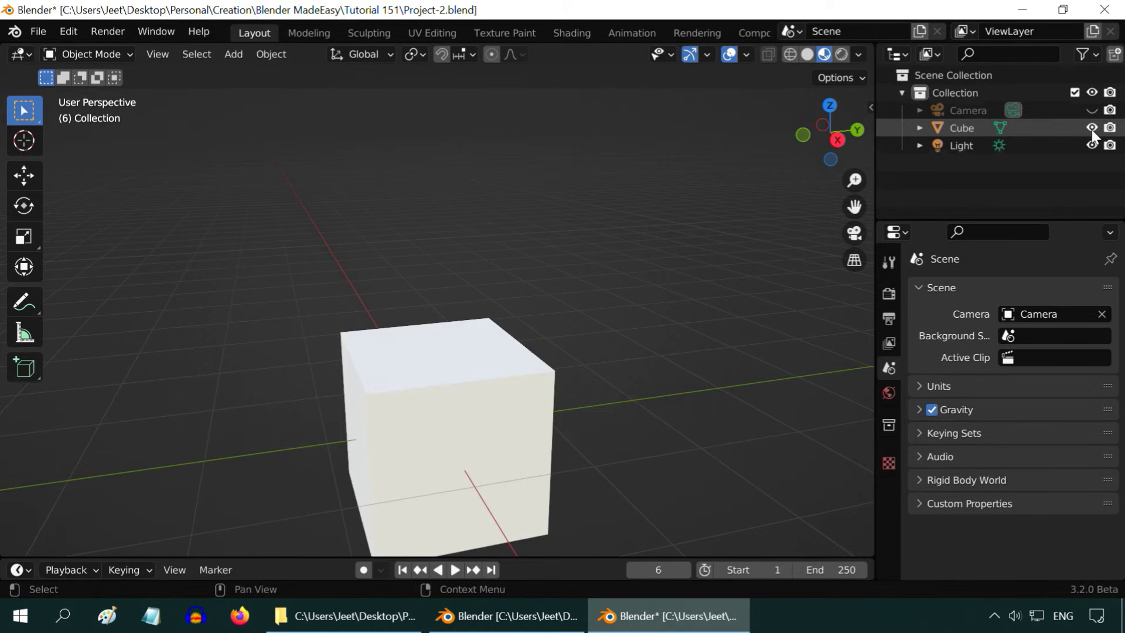
pyautogui.scroll(-4, 498, 402)
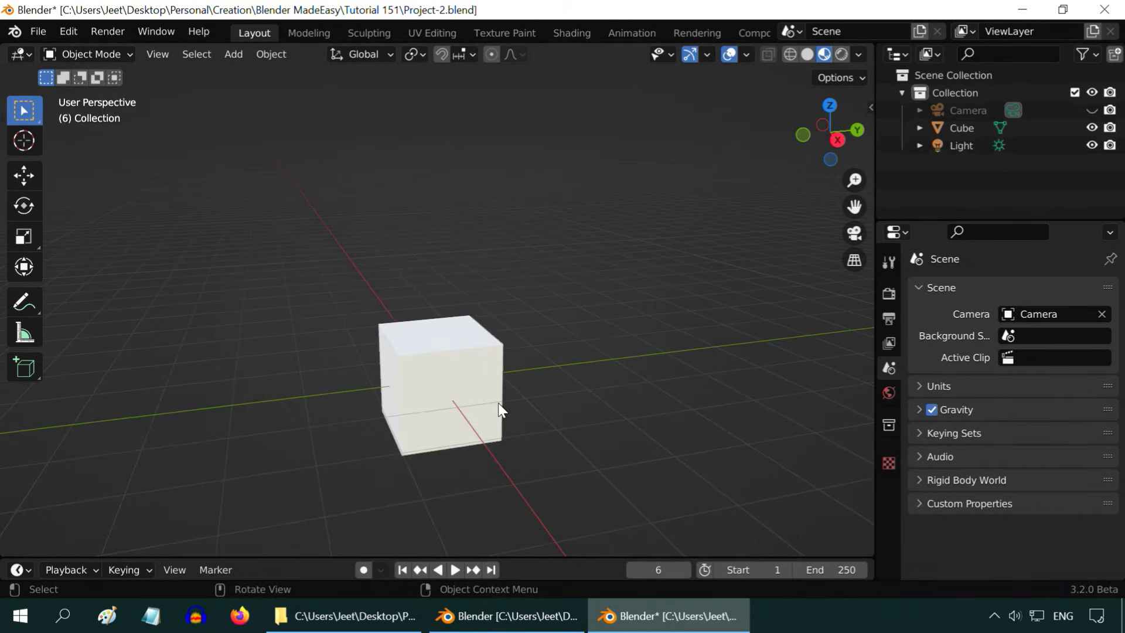
pyautogui.click(499, 408)
# - Select the tiled Floor in Project-1, then return to Project-2
pyautogui.click(498, 615)
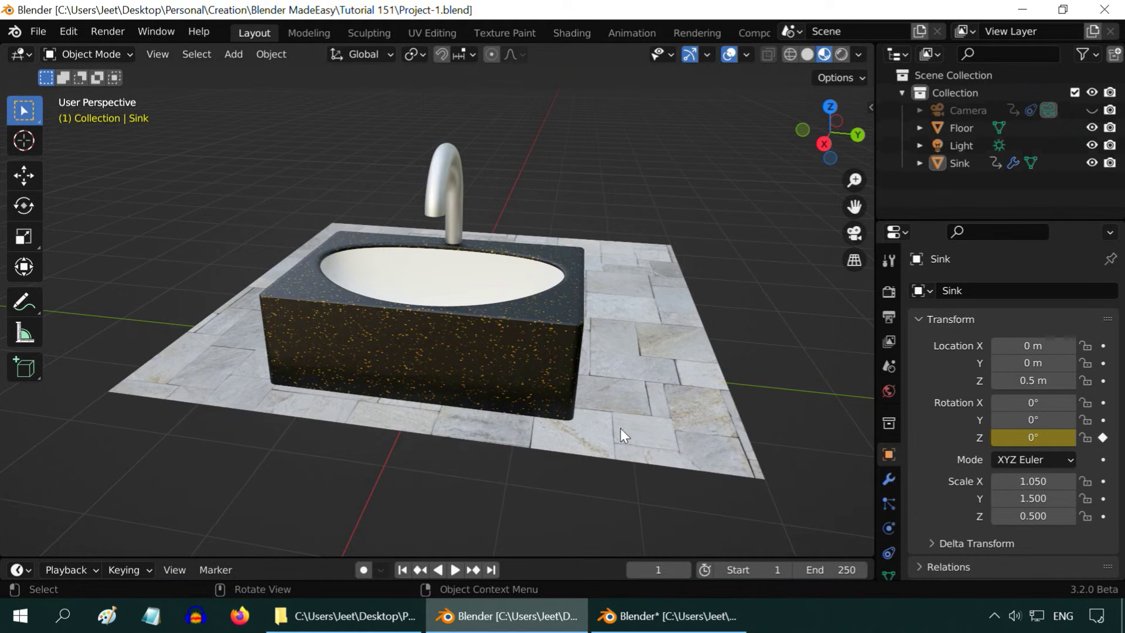
pyautogui.click(655, 426)
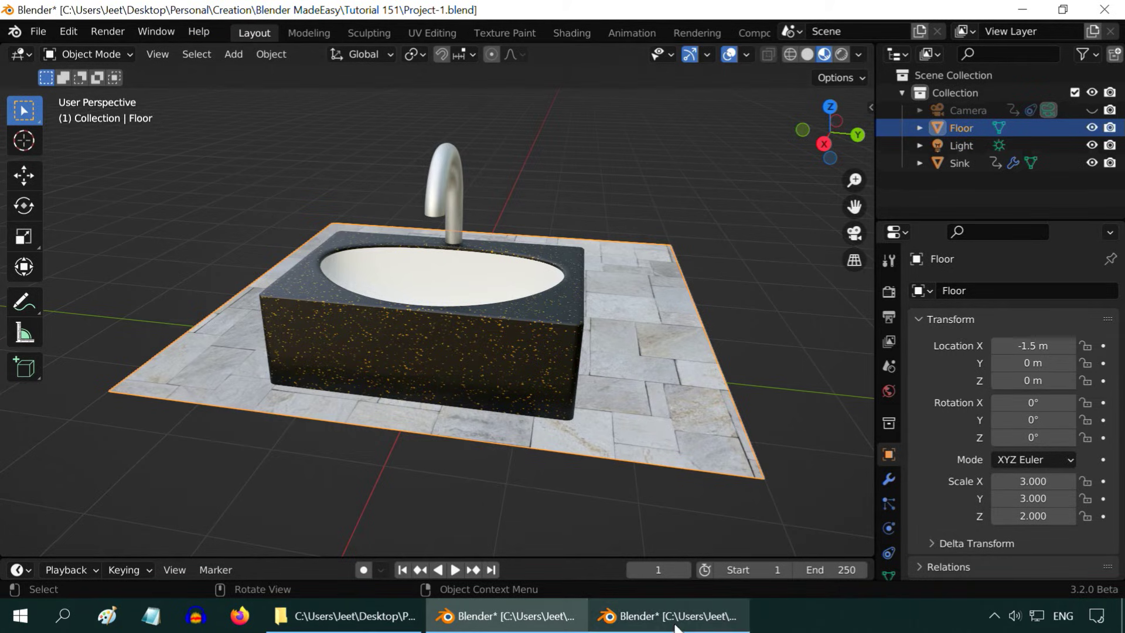
pyautogui.click(659, 614)
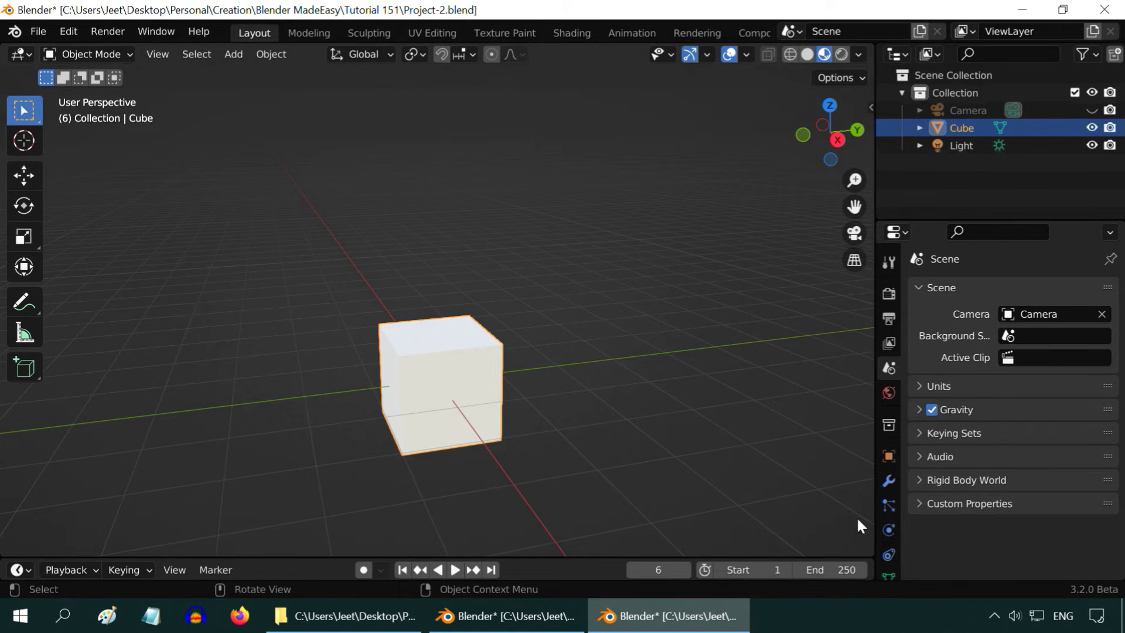
# - Show the cube's material settings and check the list of available materials
pyautogui.scroll(-3, 886, 530)
pyautogui.click(888, 531)
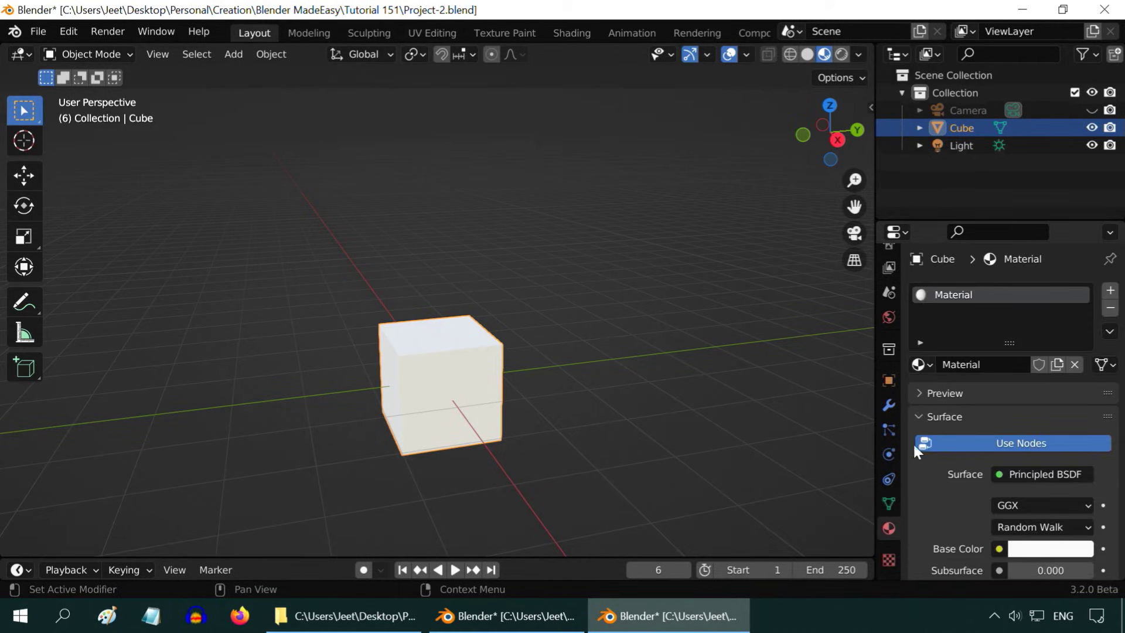
pyautogui.click(930, 368)
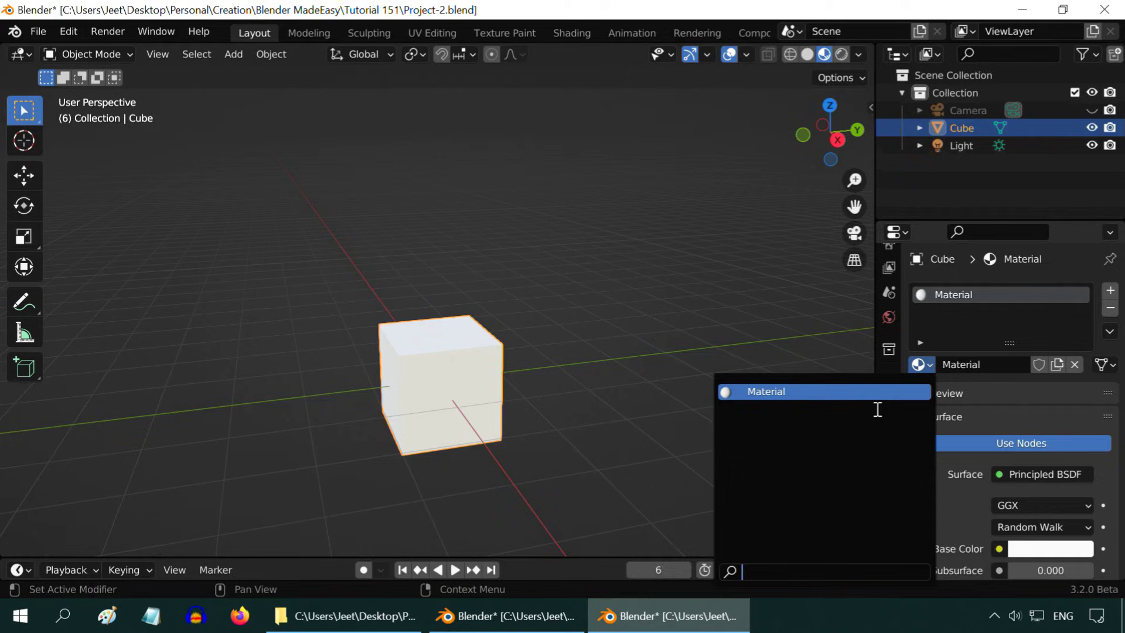
pyautogui.click(843, 397)
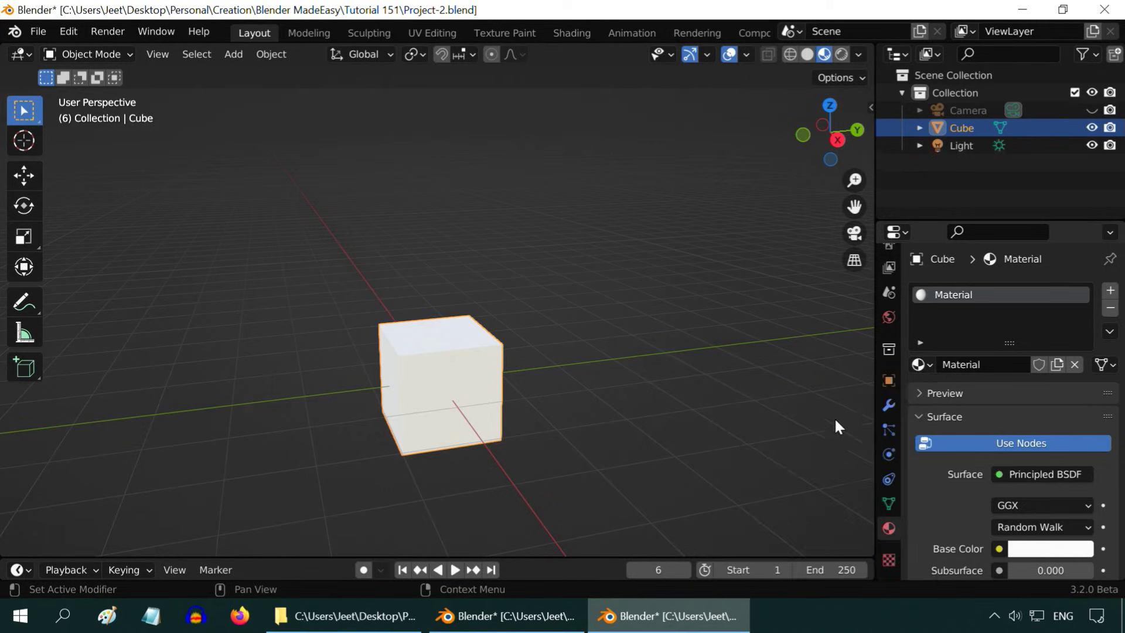
# - Browse the Material folder of Project-1.blend via Append, then cancel without appending
pyautogui.click(39, 32)
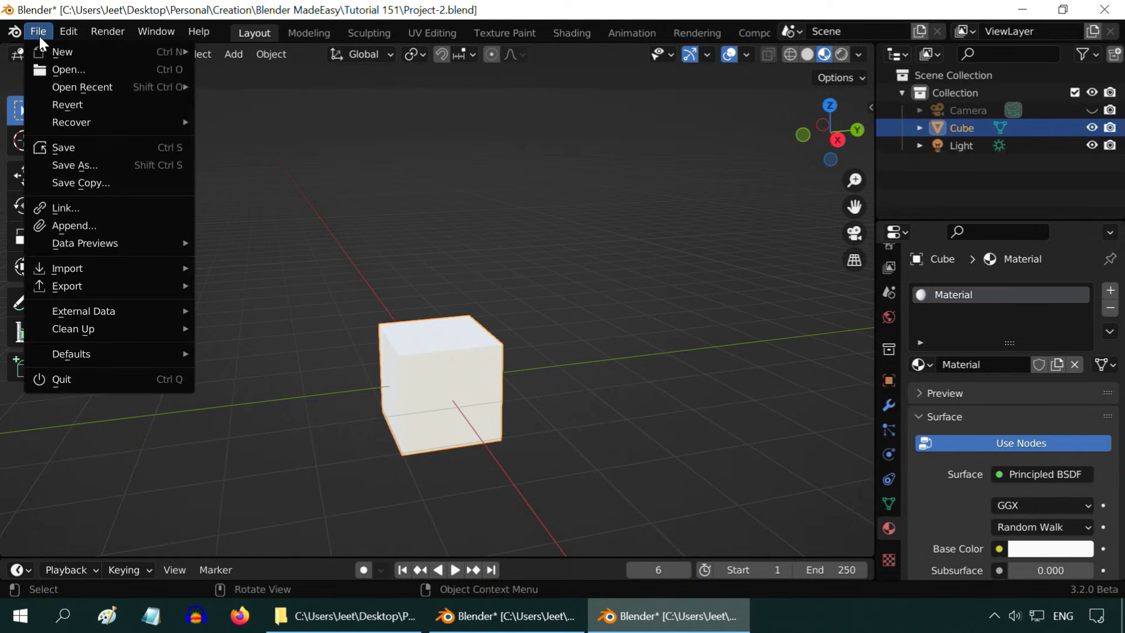
pyautogui.click(89, 225)
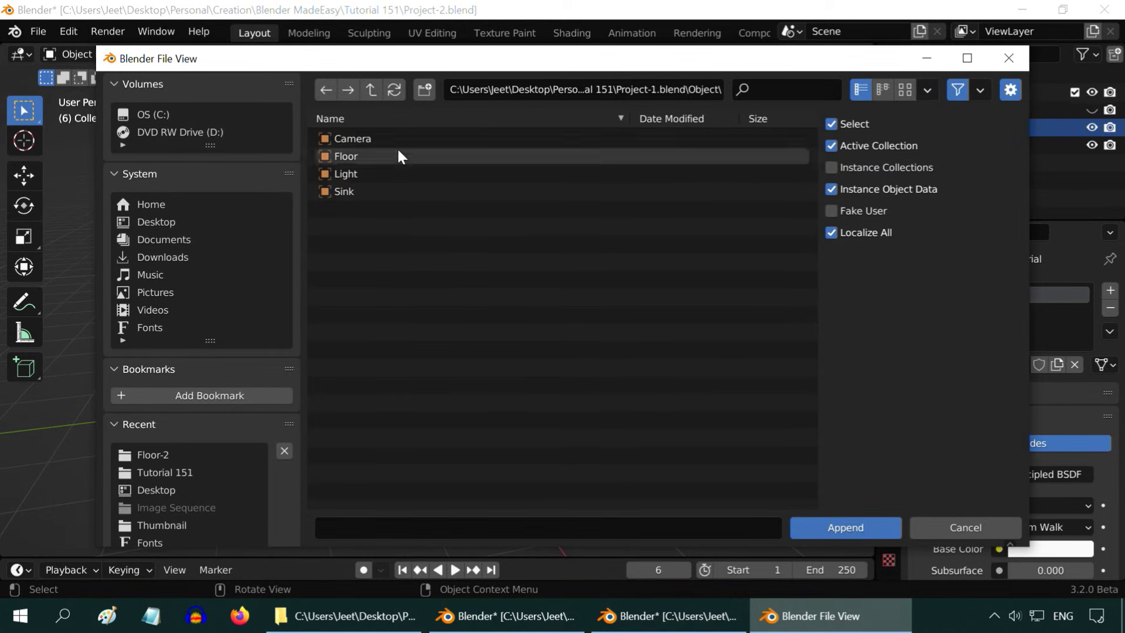
pyautogui.click(371, 89)
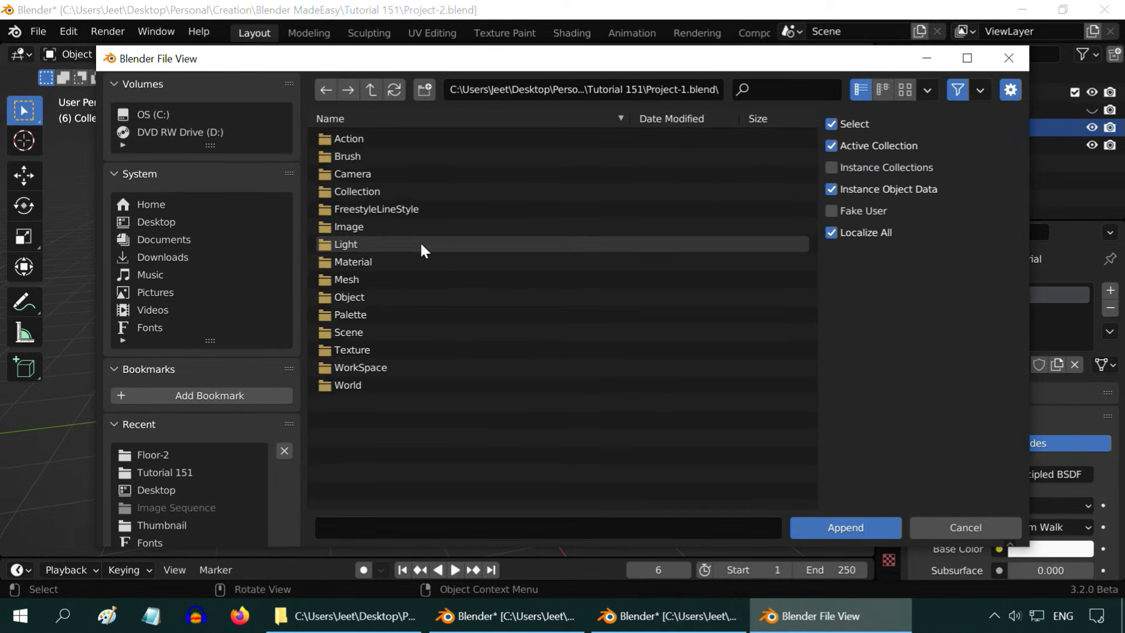
pyautogui.click(383, 262)
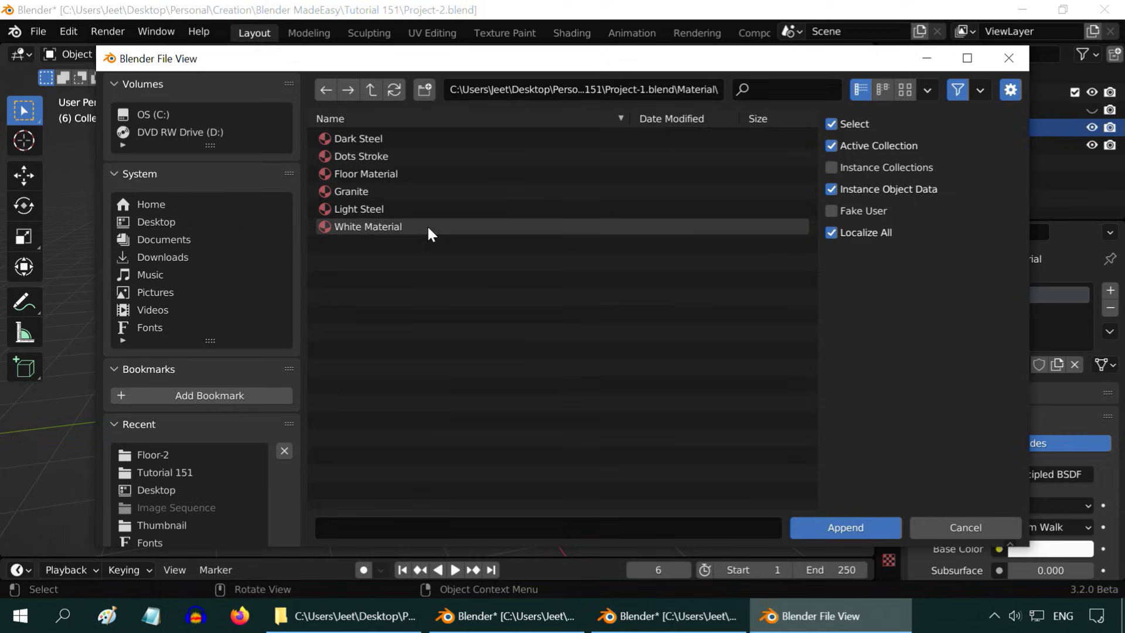
pyautogui.click(940, 529)
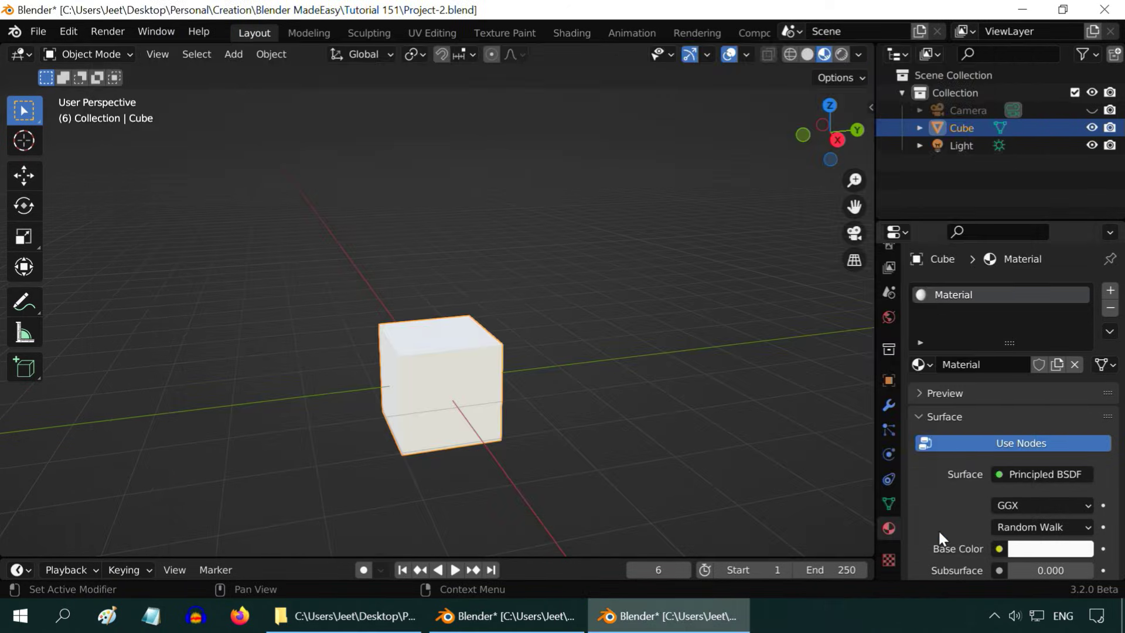
# - Drag Project-1.blend from the Tutorial 151 folder onto Blender's 3D viewport
pyautogui.click(346, 615)
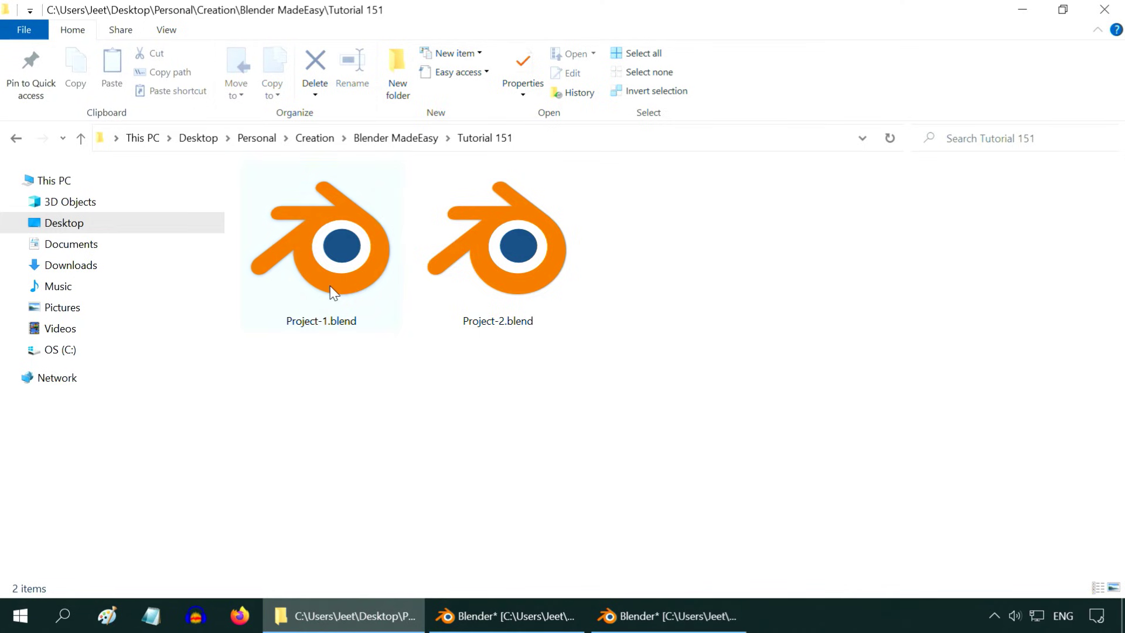
pyautogui.moveTo(332, 292); pyautogui.dragTo(594, 471)
pyautogui.moveTo(581, 426); pyautogui.dragTo(580, 423)
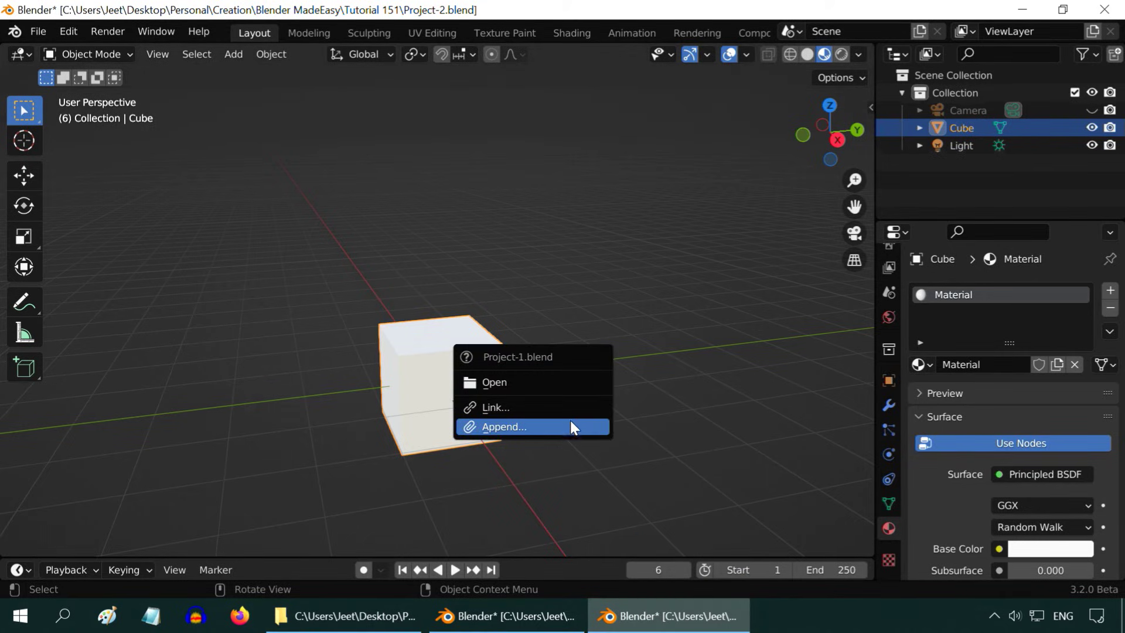
# - Append Floor Material from the Material folder of Project-1.blend into Project-2.blend
pyautogui.click(527, 426)
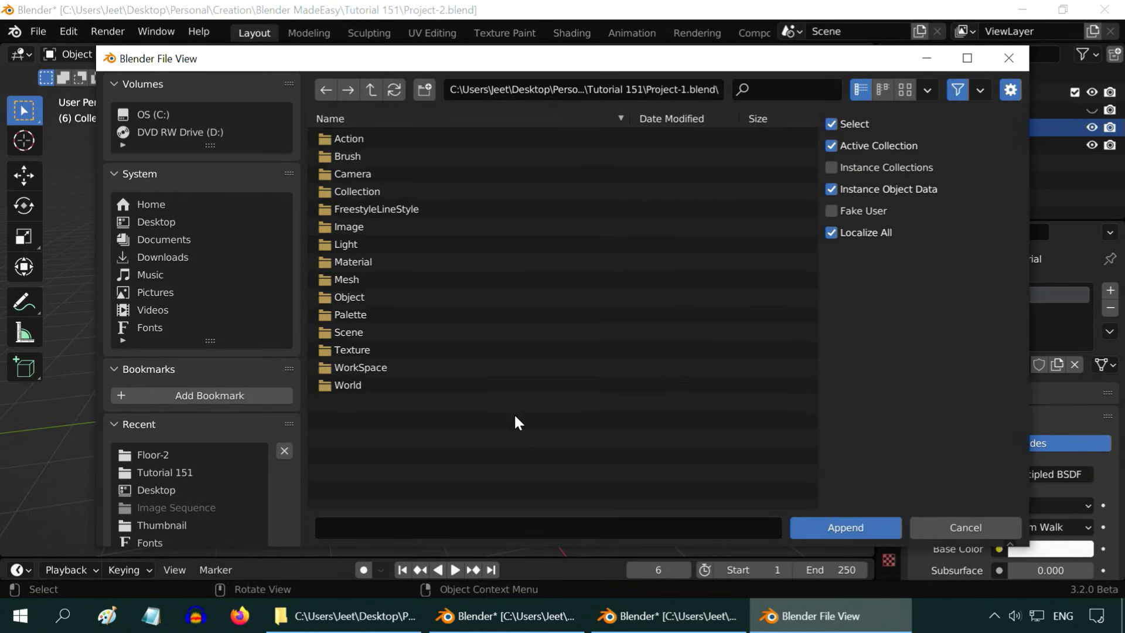
pyautogui.doubleClick(370, 263)
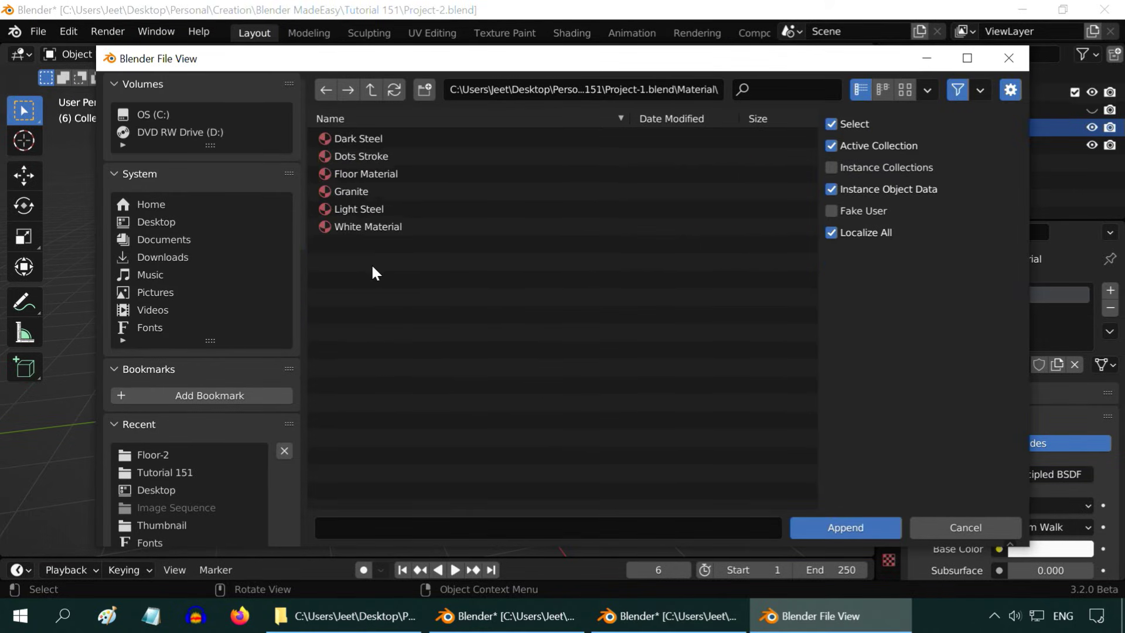
pyautogui.click(388, 169)
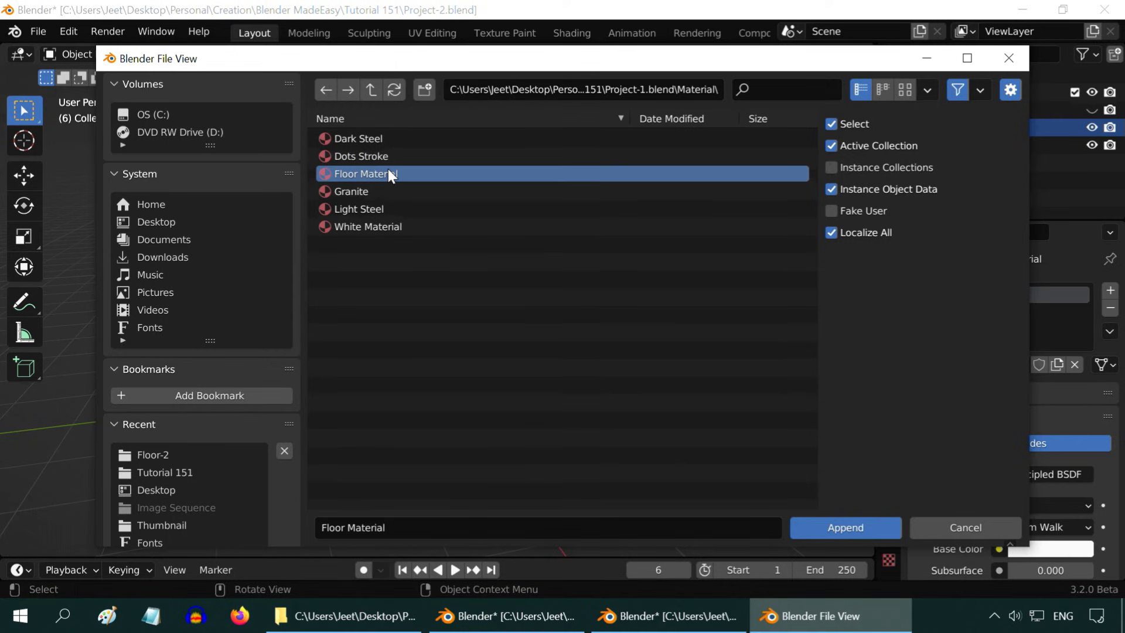
pyautogui.click(842, 526)
pyautogui.click(919, 365)
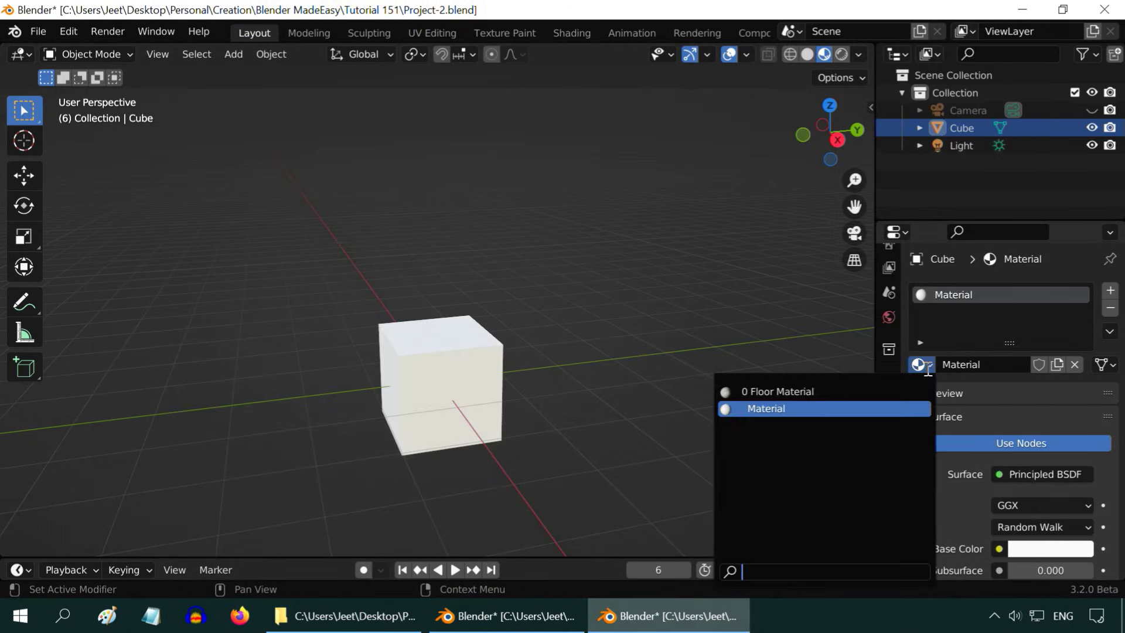
# - Assign Floor Material to the cube, then orbit and zoom to inspect its stone tiles
pyautogui.click(806, 391)
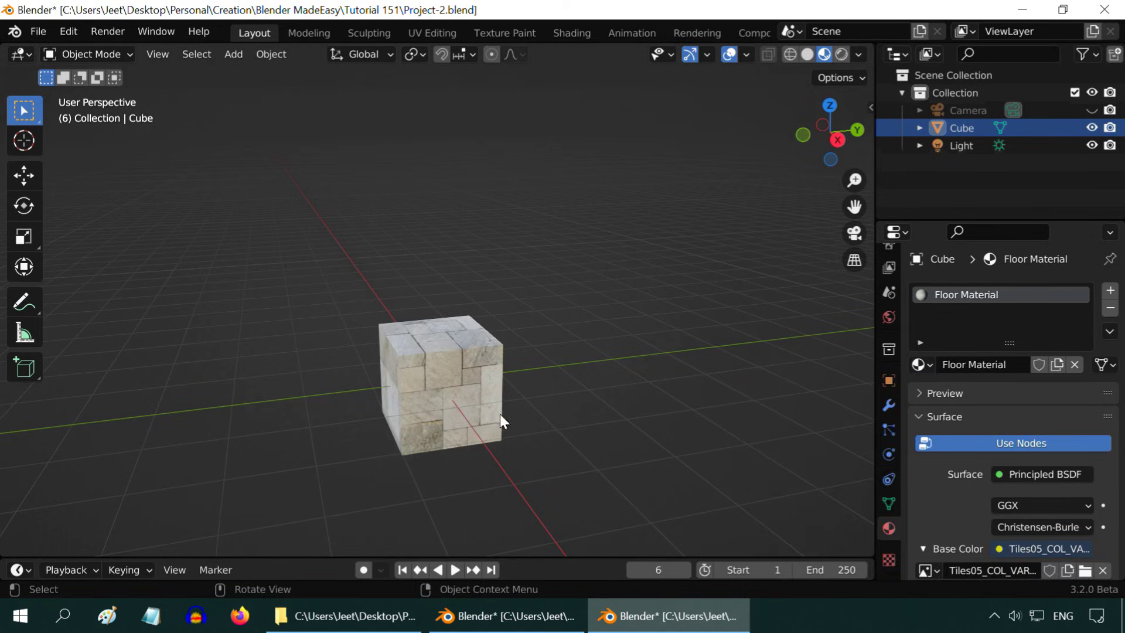
pyautogui.click(485, 423)
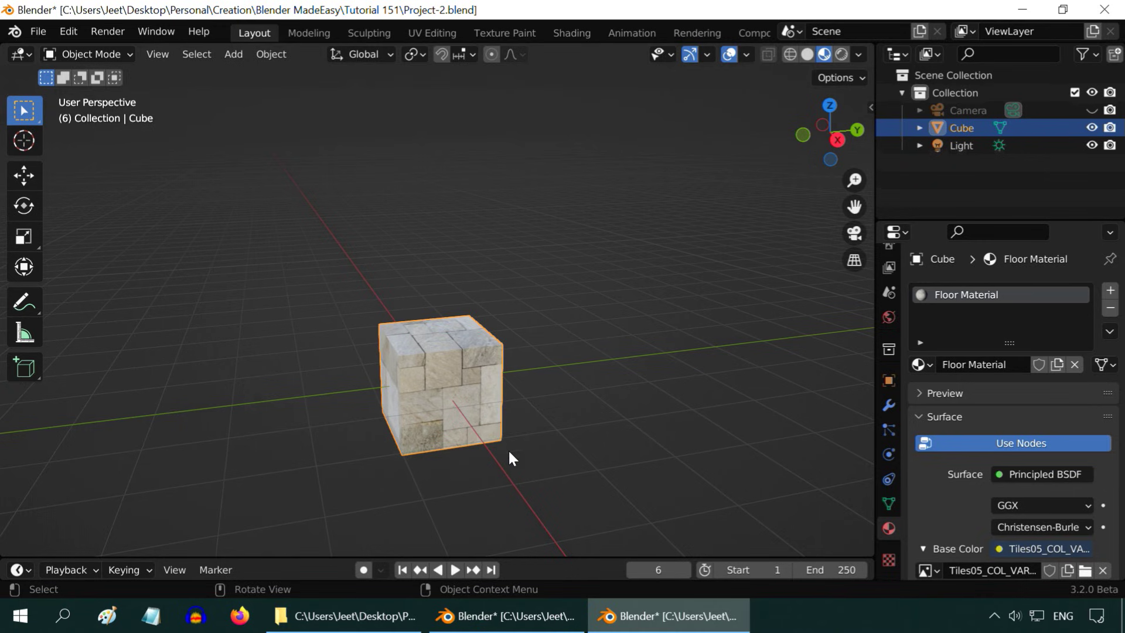
pyautogui.scroll(8, 537, 485)
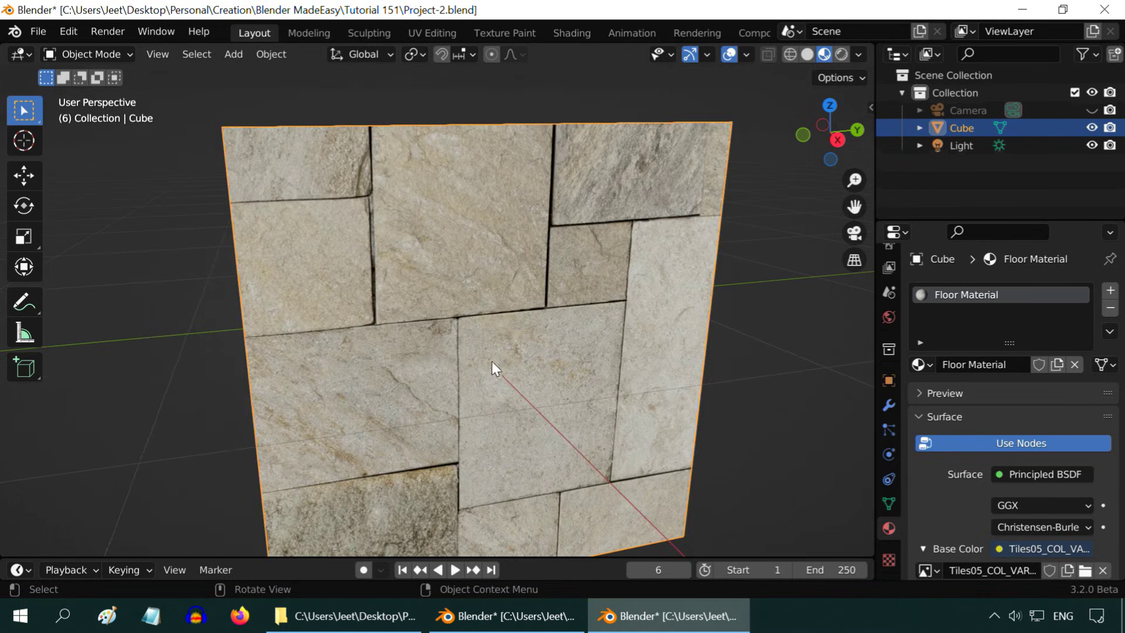
pyautogui.scroll(-8, 495, 301)
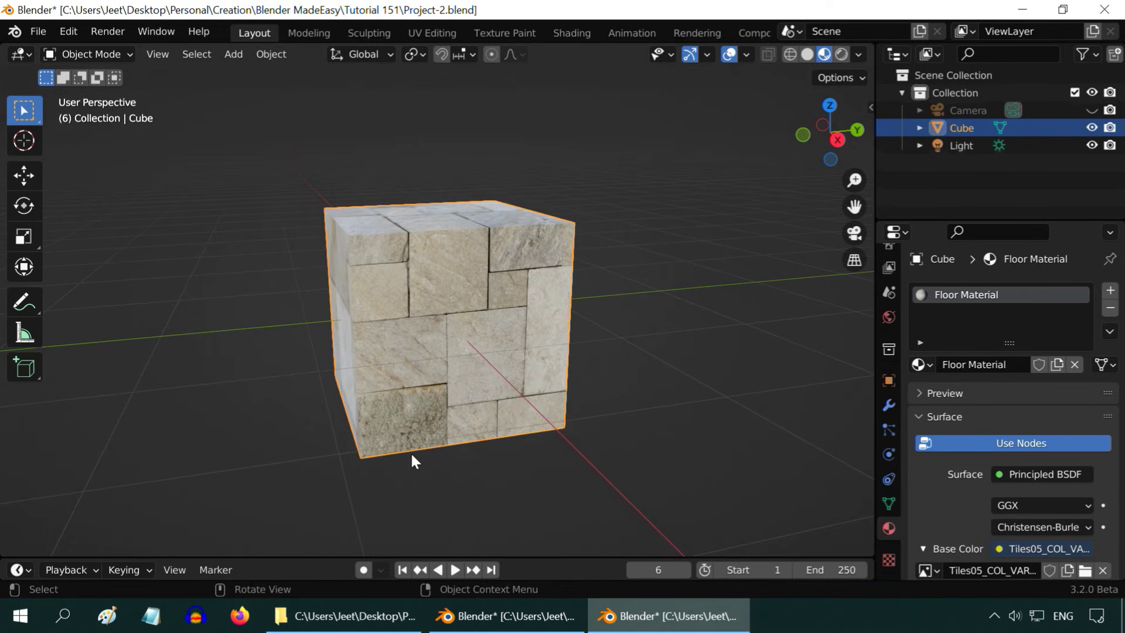
pyautogui.moveTo(411, 455); pyautogui.dragTo(480, 454, button='middle')
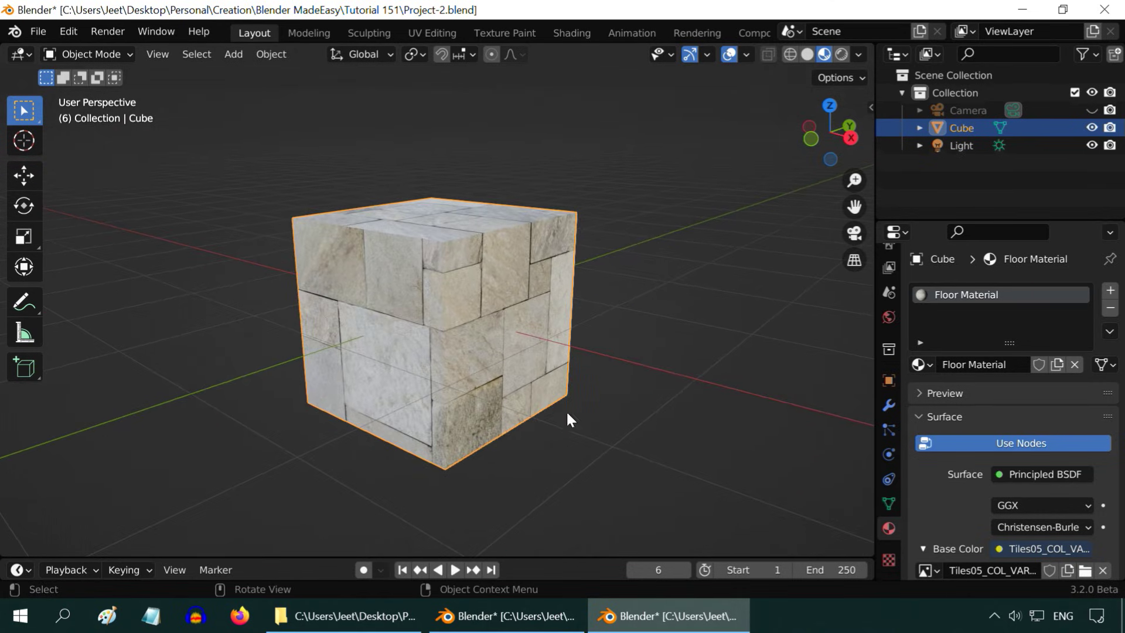
pyautogui.keyDown('ctrl'); pyautogui.moveTo(622, 371); pyautogui.dragTo(622, 407, button='middle'); pyautogui.keyUp('ctrl')
pyautogui.keyDown('ctrl'); pyautogui.moveTo(630, 454); pyautogui.dragTo(623, 425, button='middle'); pyautogui.keyUp('ctrl')
pyautogui.click(40, 34)
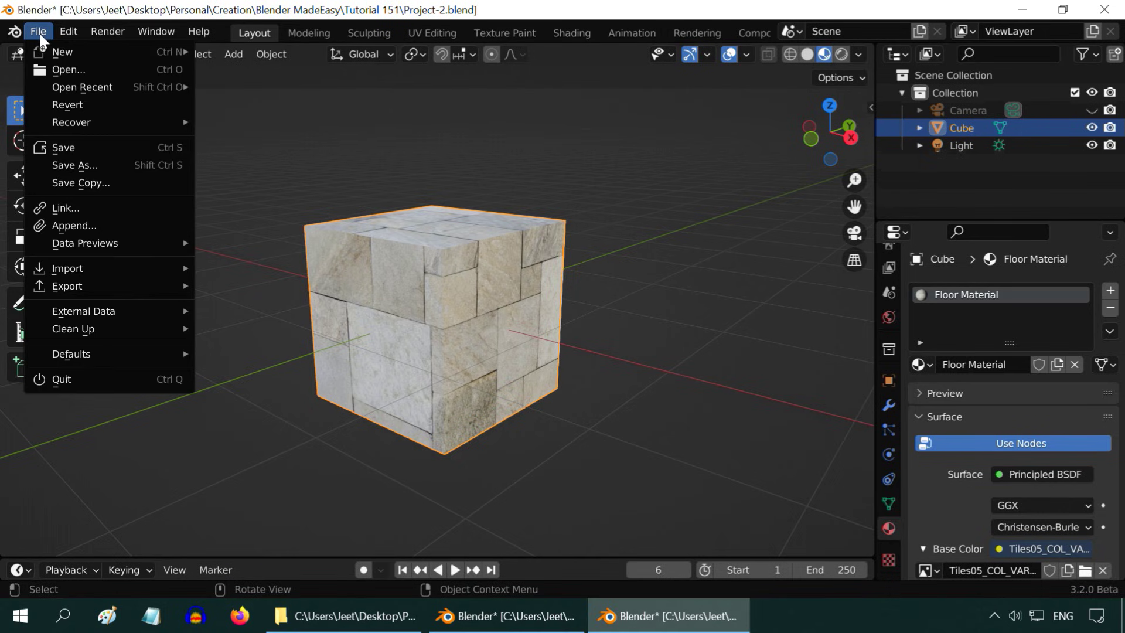
pyautogui.moveTo(122, 276)
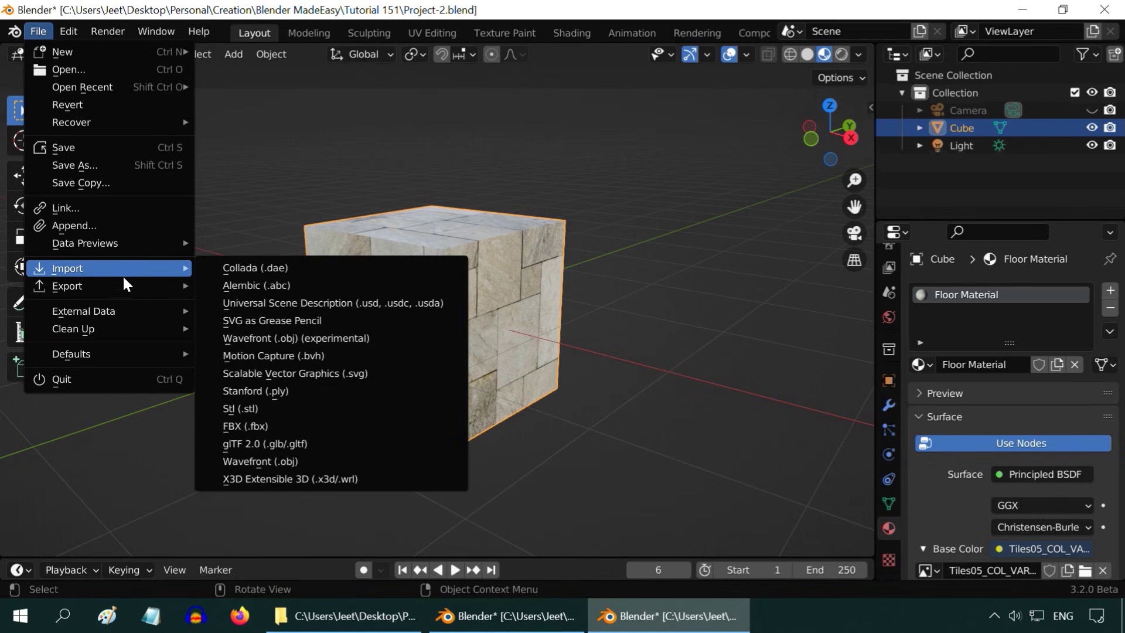
pyautogui.moveTo(125, 296)
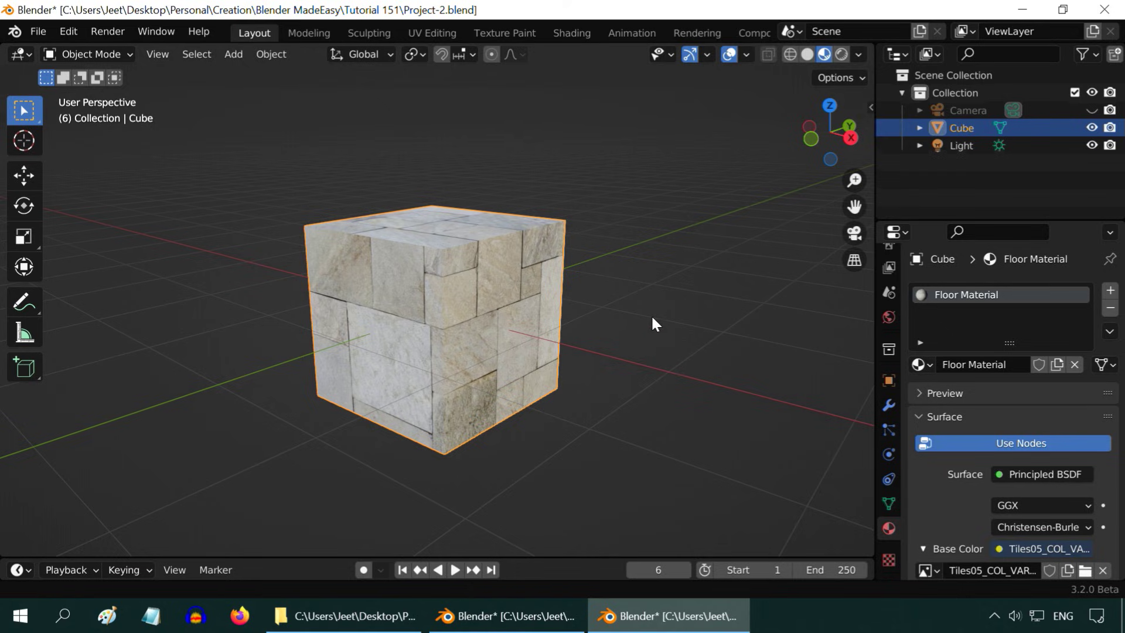
pyautogui.scroll(-4, 650, 316)
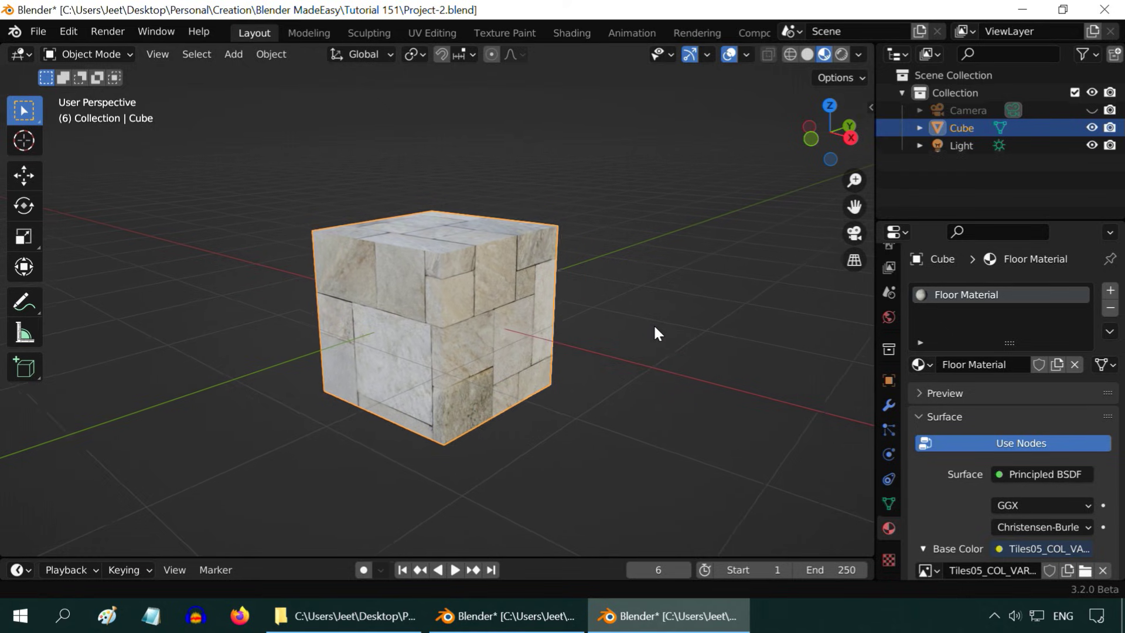